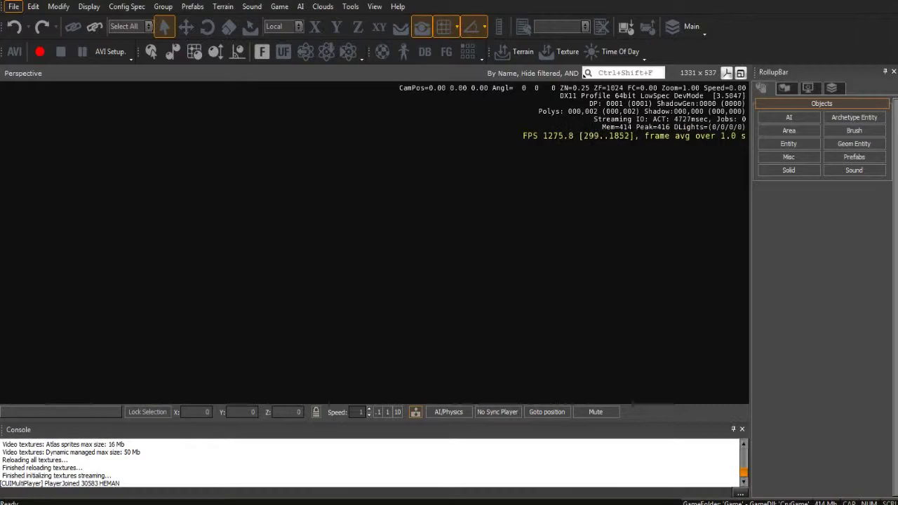
# Open the DevAI level
pyautogui.click(13, 6)
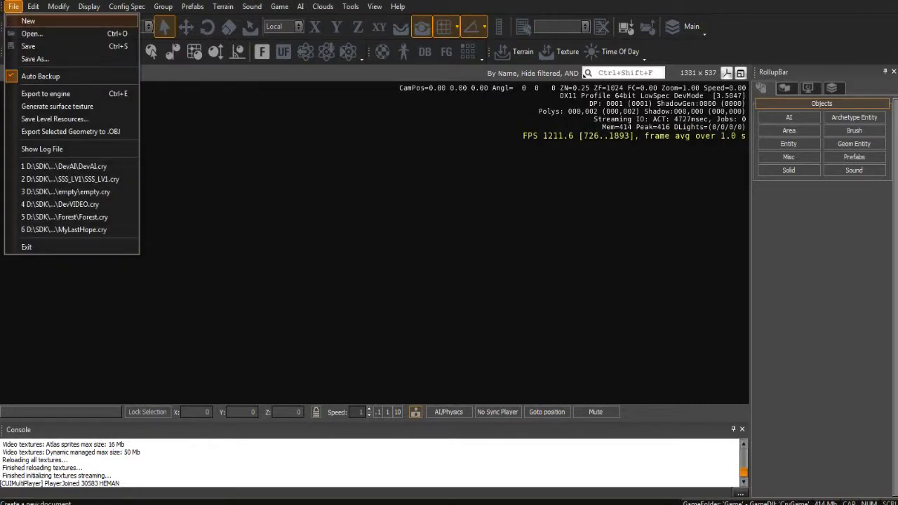
pyautogui.click(32, 32)
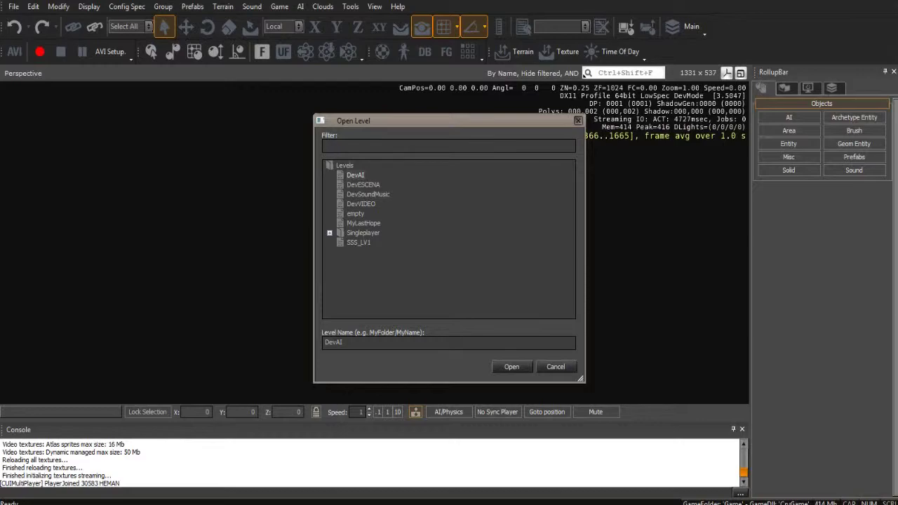
pyautogui.click(363, 185)
pyautogui.click(356, 176)
pyautogui.press('Return')
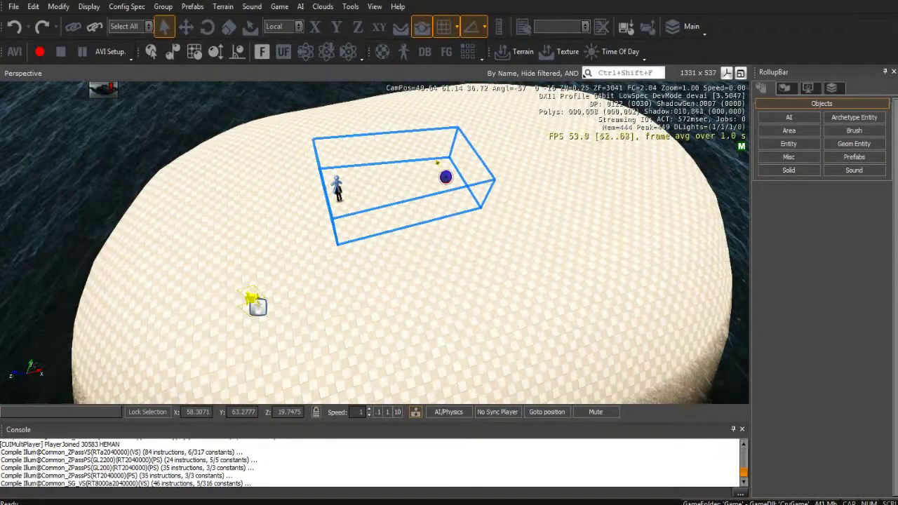
# Examine the DevAI level's layout, including the spawn point, the character, the blue area box and the tag point
pyautogui.moveTo(498, 321); pyautogui.dragTo(533, 281, button='right')
pyautogui.press('w')
pyautogui.press('a')
pyautogui.press('s')
pyautogui.press('s')
pyautogui.press('w')
pyautogui.moveTo(344, 198); pyautogui.dragTo(317, 209, button='right')
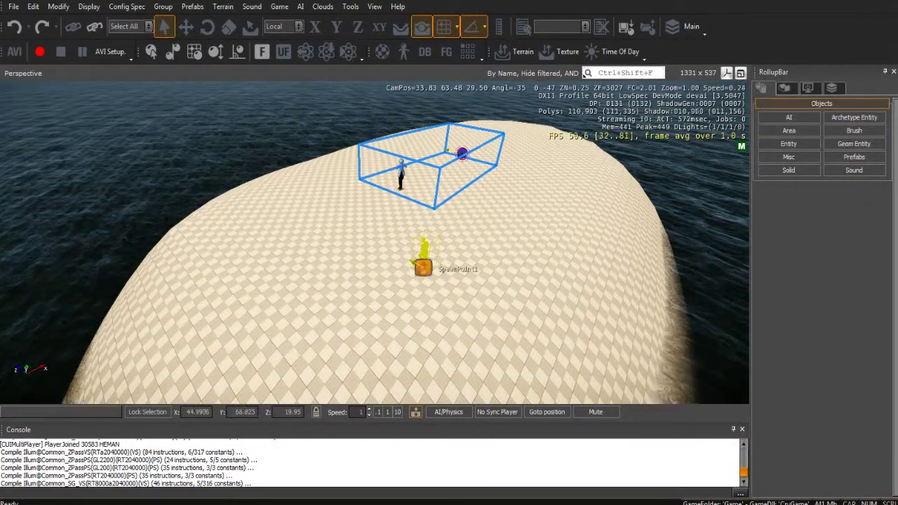
pyautogui.press('d')
pyautogui.moveTo(375, 242); pyautogui.dragTo(291, 214, button='right')
pyautogui.press('w')
pyautogui.press('d')
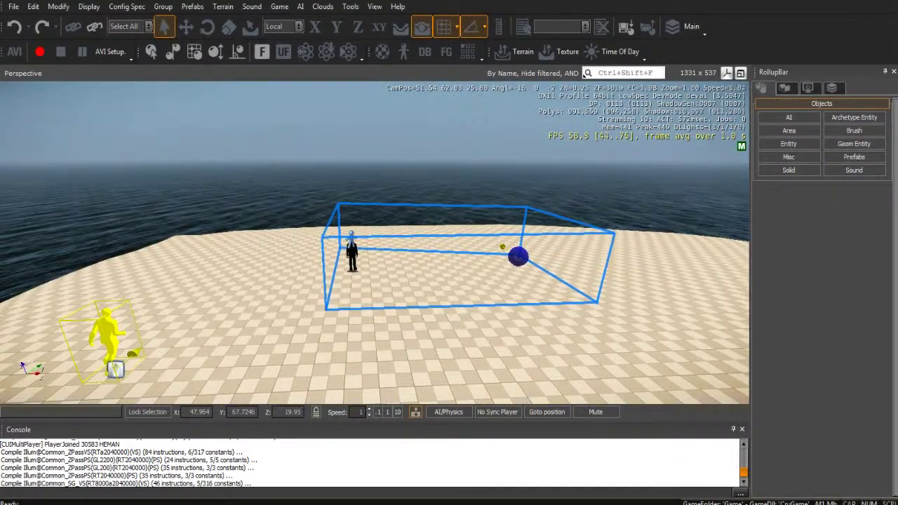
pyautogui.moveTo(292, 214); pyautogui.dragTo(269, 206, button='right')
pyautogui.press('d')
pyautogui.moveTo(323, 190); pyautogui.dragTo(325, 207, button='right')
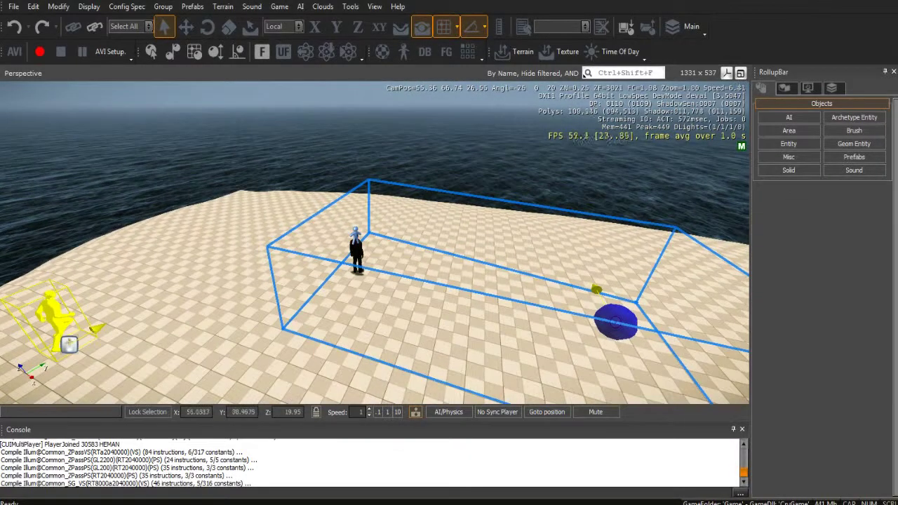
# Select the Grunt1 character and view it up close and from outside the blue area box
pyautogui.click(357, 247)
pyautogui.press('w')
pyautogui.moveTo(357, 247); pyautogui.dragTo(266, 235, button='right')
pyautogui.press('d')
pyautogui.press('w')
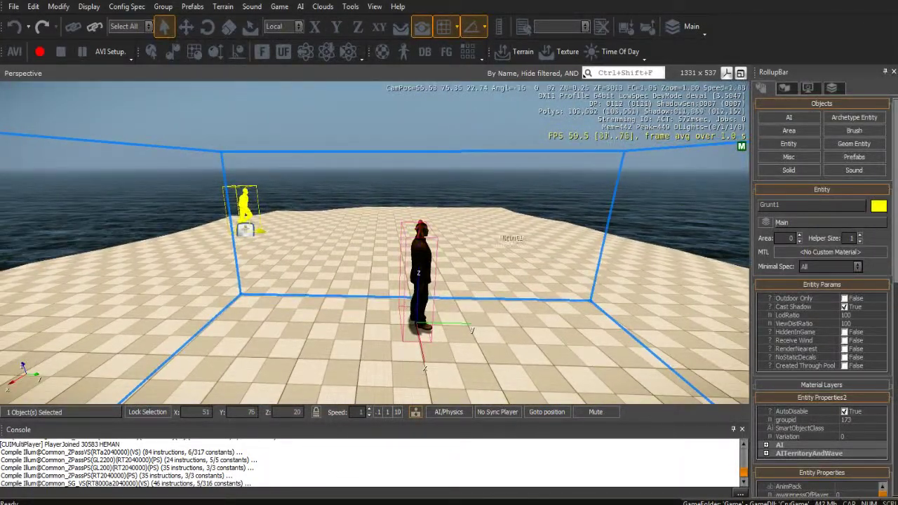
pyautogui.press('a')
pyautogui.moveTo(366, 262); pyautogui.dragTo(487, 280, button='right')
pyautogui.press('s')
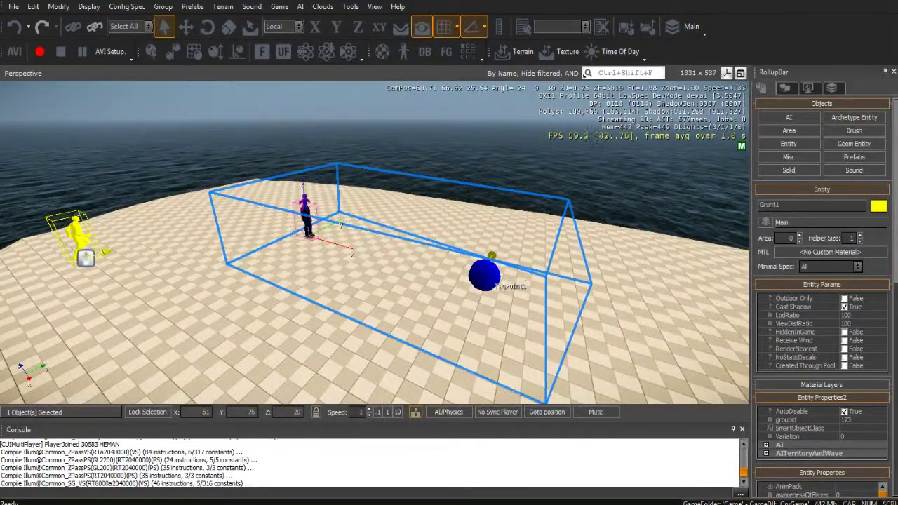
# Inspect TagPoint1 and Grunt1, run the AI/Physics simulation to watch the character's movement, and stop it
pyautogui.click(485, 275)
pyautogui.moveTo(484, 275)
pyautogui.mouseDown(button='right')
pyautogui.moveTo(476, 254)
pyautogui.moveTo(491, 273)
pyautogui.mouseUp(button='right')
pyautogui.press('w')
pyautogui.press('s')
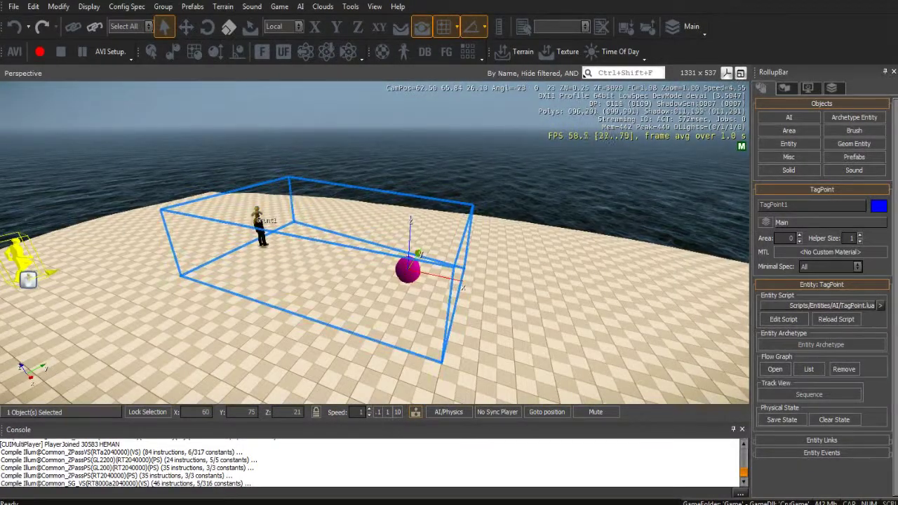
pyautogui.click(261, 228)
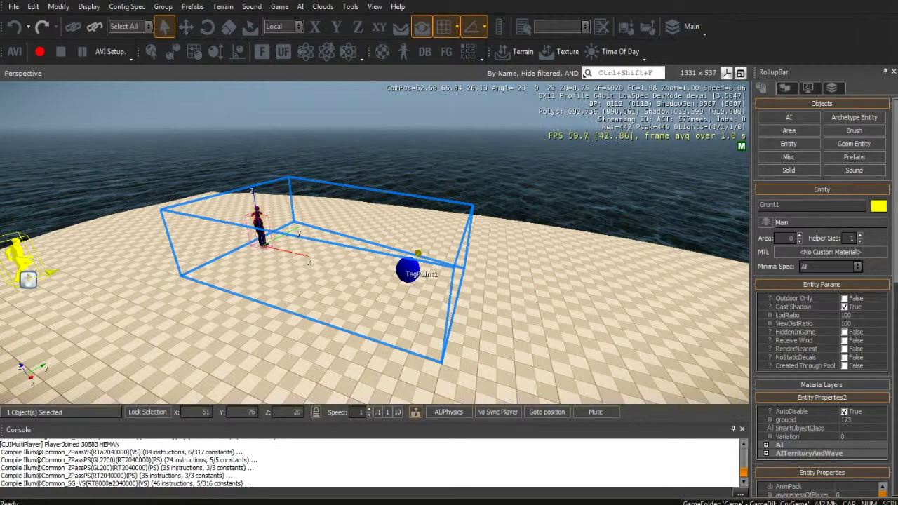
pyautogui.click(407, 270)
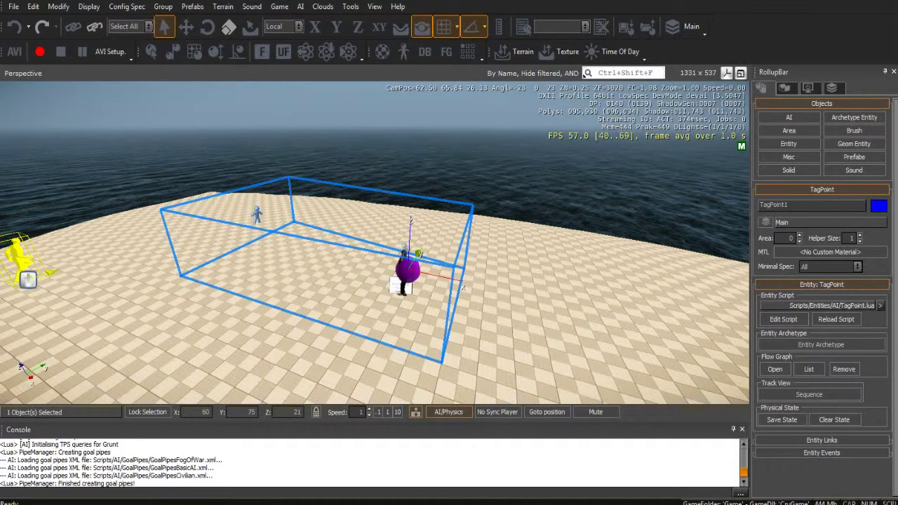
pyautogui.click(449, 412)
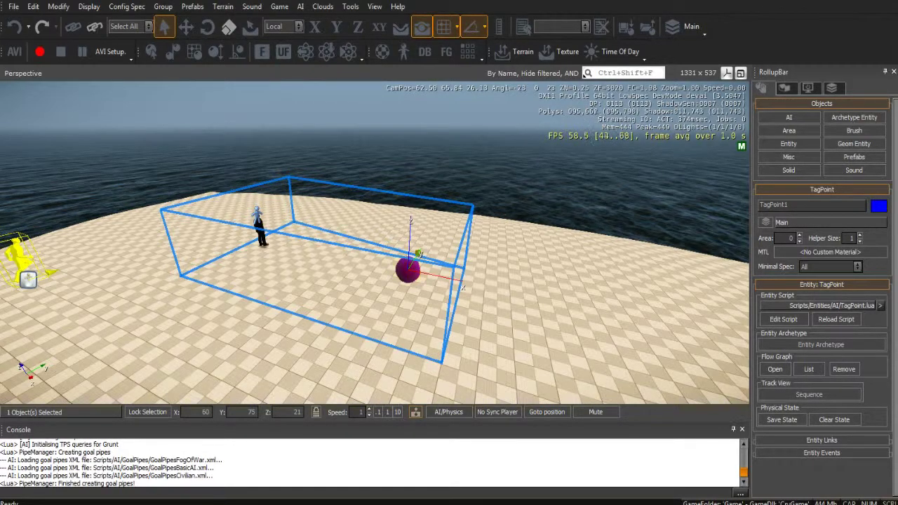
# Open the DevESCENA level without saving the changes to DevAI
pyautogui.press('a')
pyautogui.moveTo(375, 242); pyautogui.dragTo(397, 298, button='right')
pyautogui.press('w')
pyautogui.press('s')
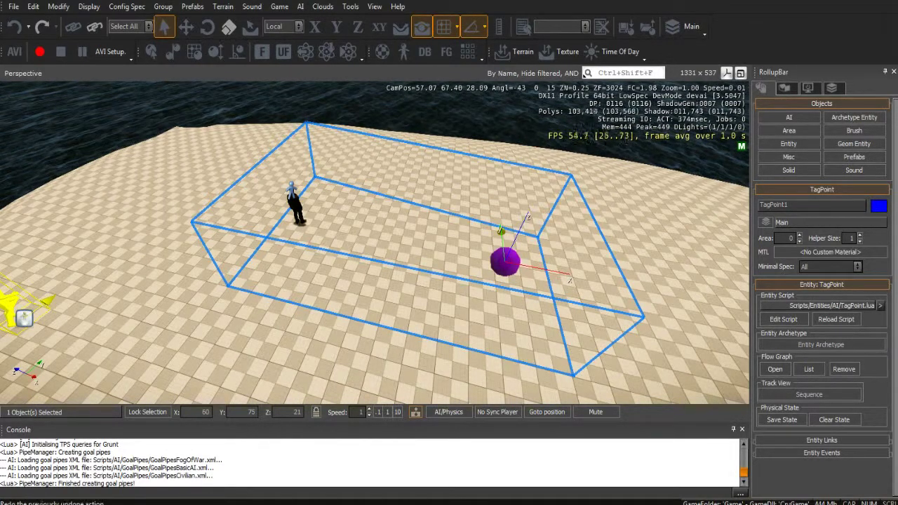
pyautogui.click(14, 6)
pyautogui.click(30, 33)
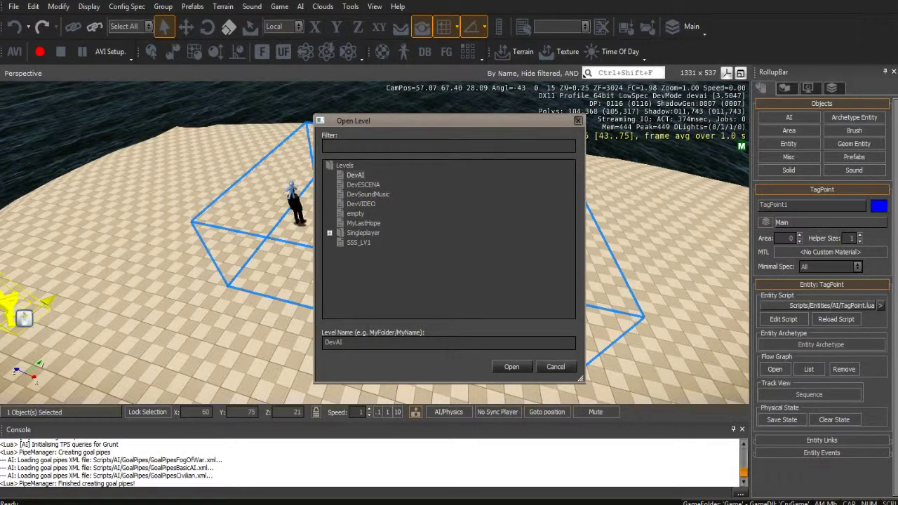
pyautogui.click(363, 184)
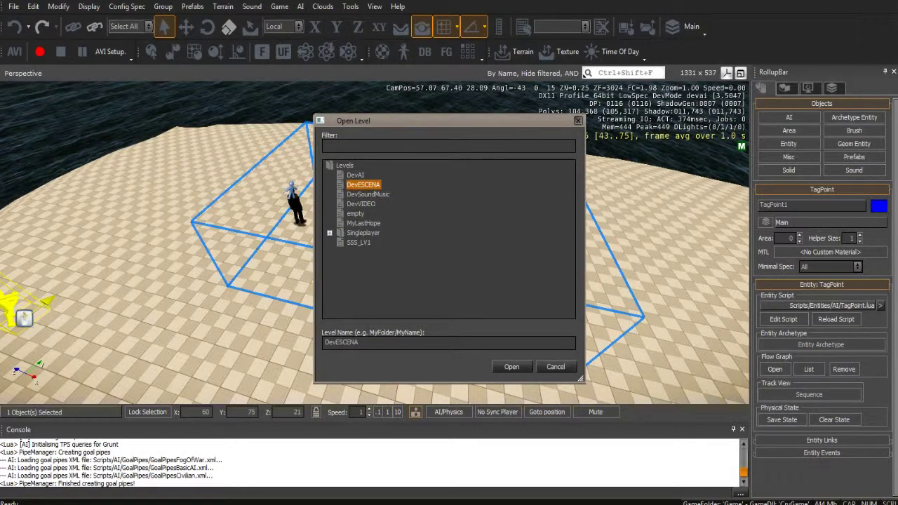
pyautogui.click(512, 366)
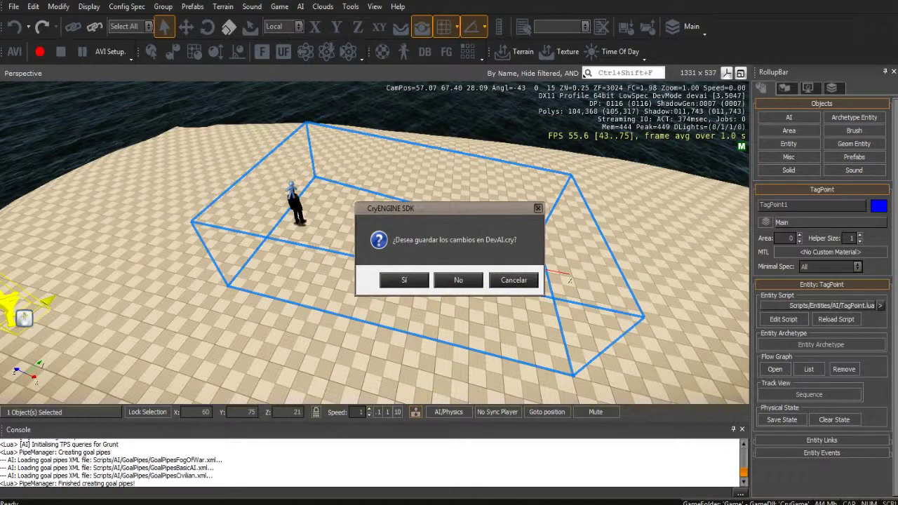
pyautogui.click(458, 280)
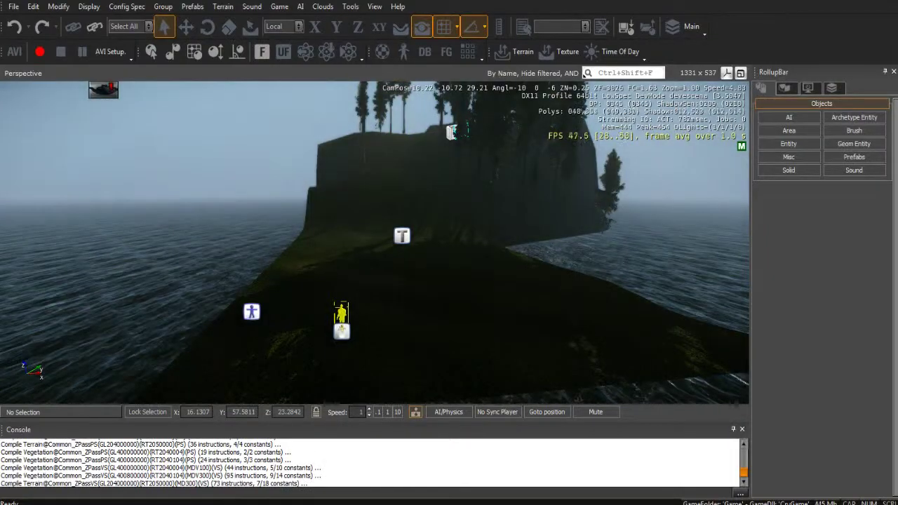
# Examine the DevESCENA terrain around the spawn point, the trigger and the wooded hill
pyautogui.moveTo(375, 243); pyautogui.dragTo(403, 222, button='right')
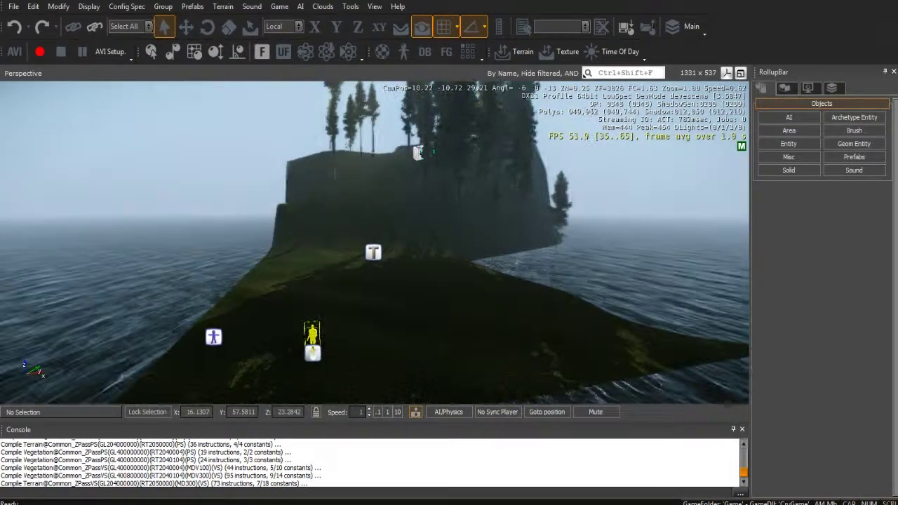
pyautogui.press('w')
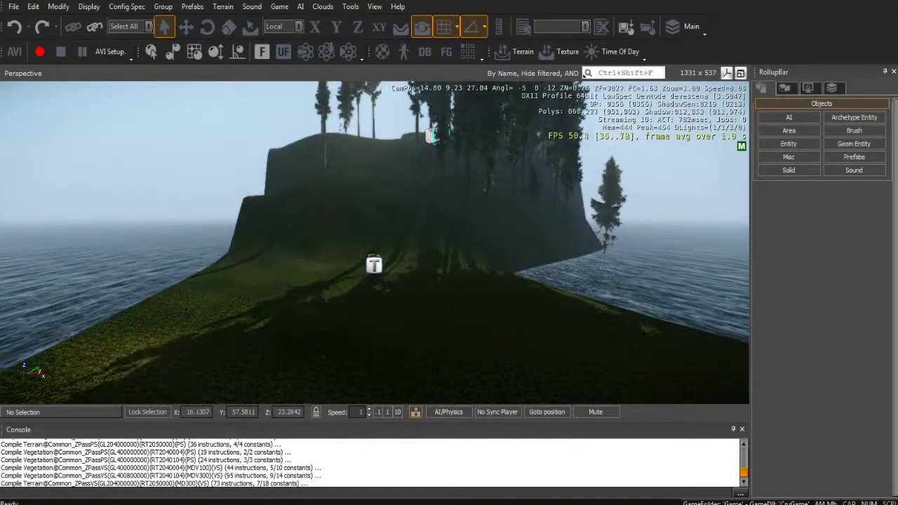
pyautogui.moveTo(375, 243); pyautogui.dragTo(374, 194, button='right')
pyautogui.press('w')
pyautogui.moveTo(375, 243); pyautogui.dragTo(337, 215, button='right')
pyautogui.press('w')
pyautogui.press('s')
pyautogui.press('w')
pyautogui.press('w')
pyautogui.press('s')
pyautogui.press('w')
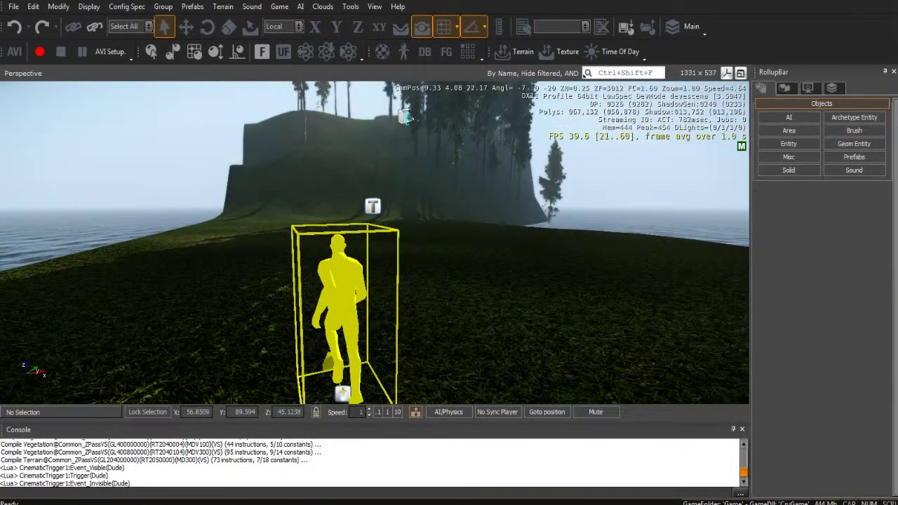
# Playtest the DevESCENA level by walking the player forward to the cinematic trigger, and return to editing
pyautogui.hotkey('ctrl', 'g')
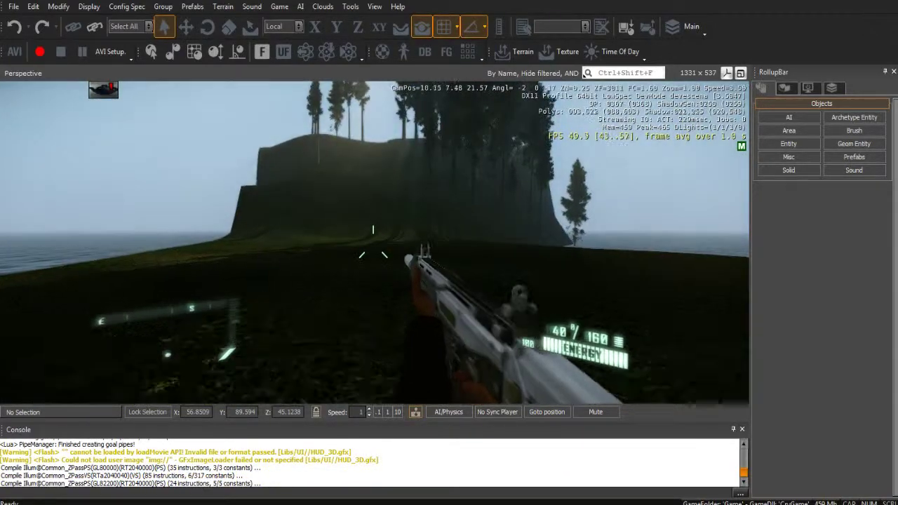
pyautogui.press('w')
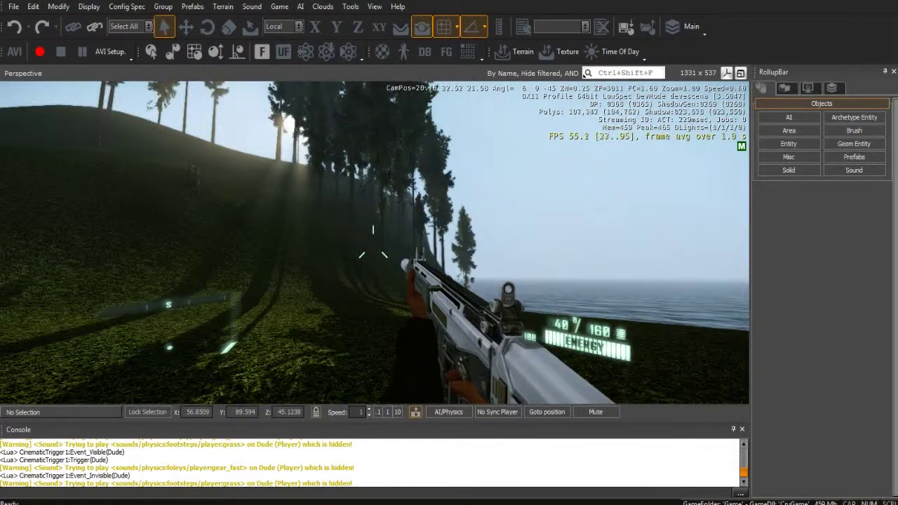
pyautogui.press('Escape')
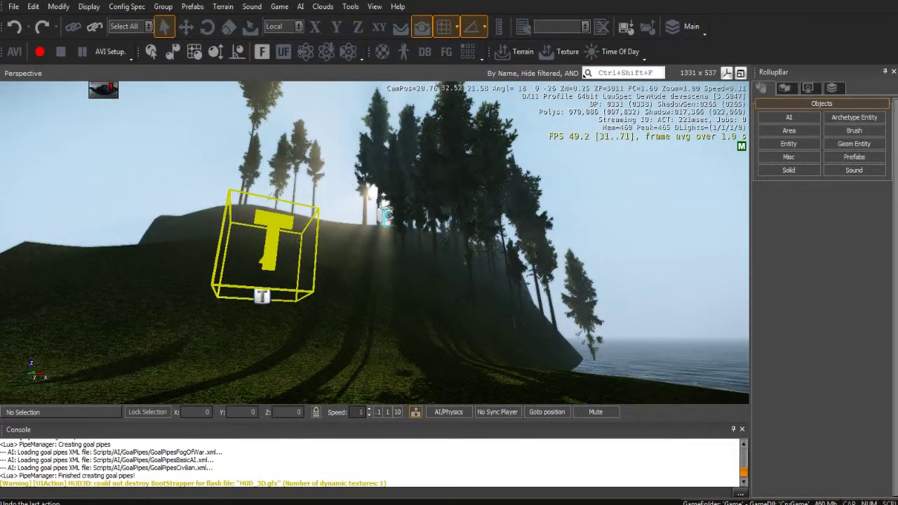
# Open the MyLastHope level
pyautogui.click(13, 6)
pyautogui.click(32, 33)
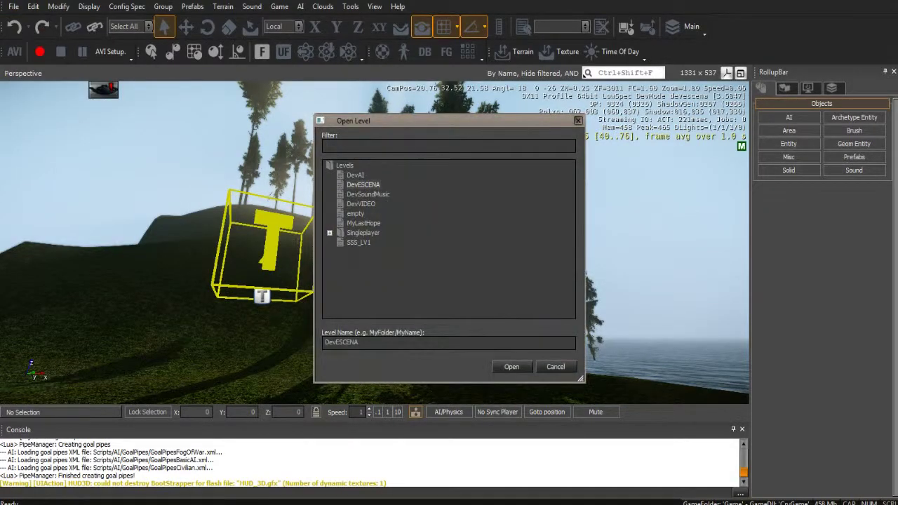
pyautogui.click(363, 223)
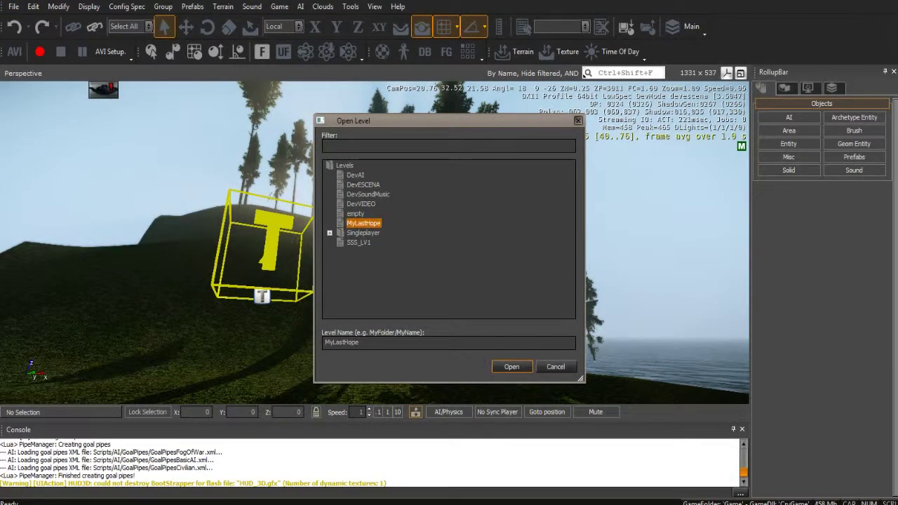
pyautogui.press('Return')
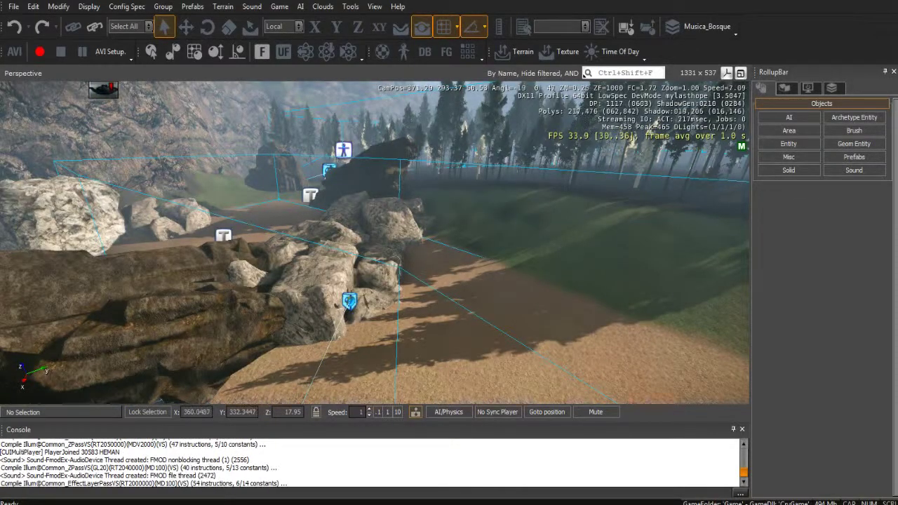
# Survey the MyLastHope level from above, covering the rocky beach, the pine forest, the mountains and the clouds
pyautogui.moveTo(393, 246); pyautogui.dragTo(677, 266, button='right')
pyautogui.press('s')
pyautogui.press('s')
pyautogui.press('a')
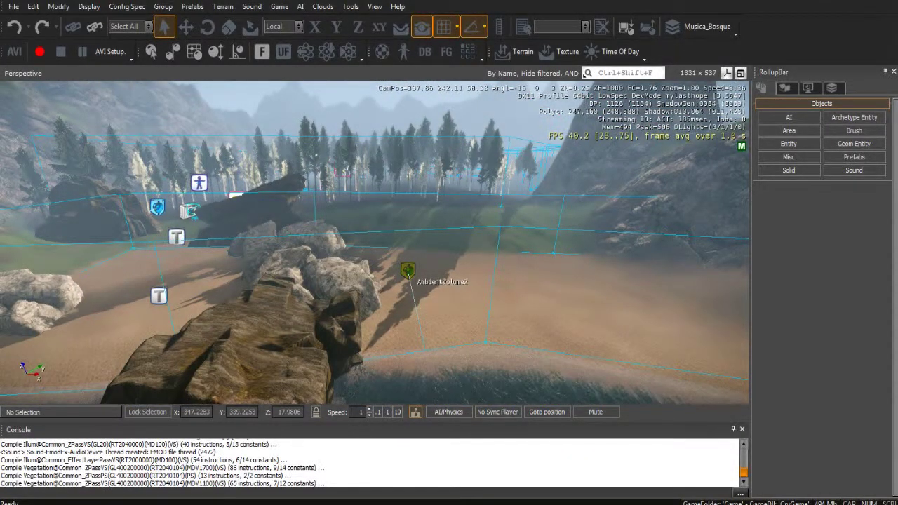
pyautogui.moveTo(677, 267); pyautogui.dragTo(561, 181, button='right')
pyautogui.press('w')
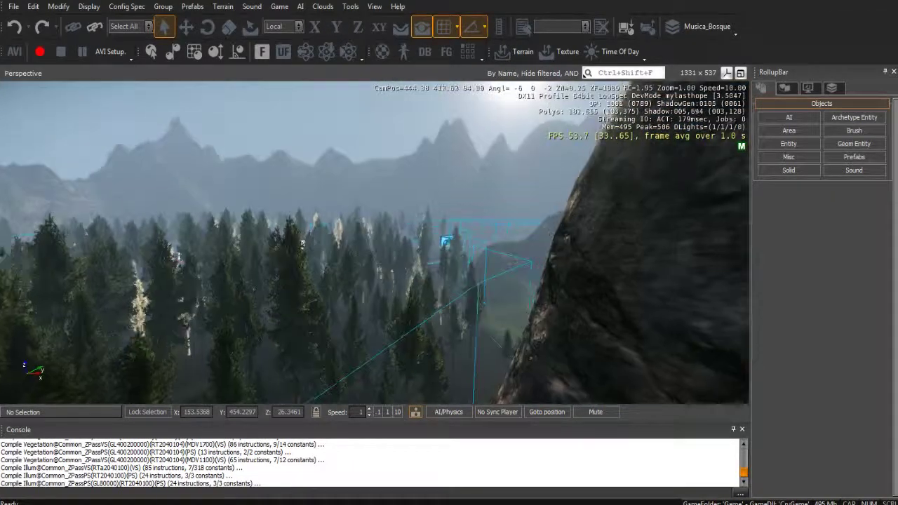
pyautogui.moveTo(303, 244); pyautogui.dragTo(334, 280, button='right')
pyautogui.press('w')
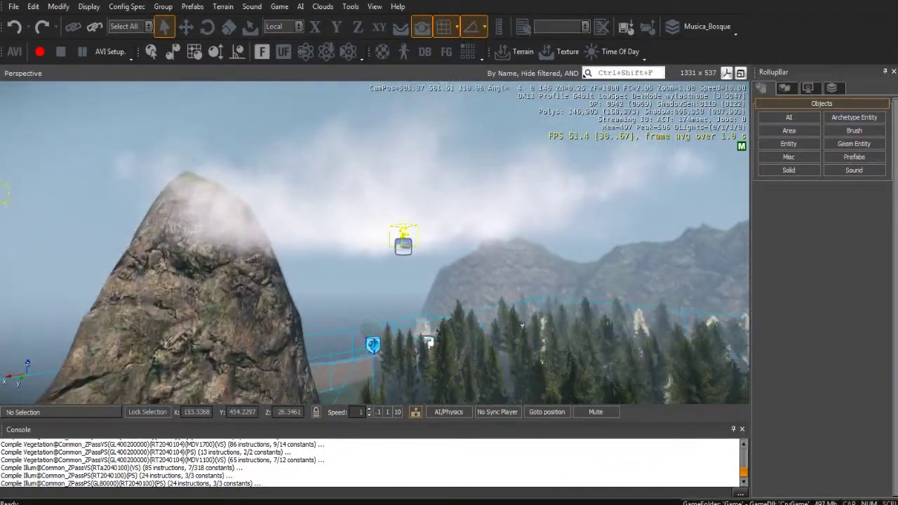
pyautogui.press('w')
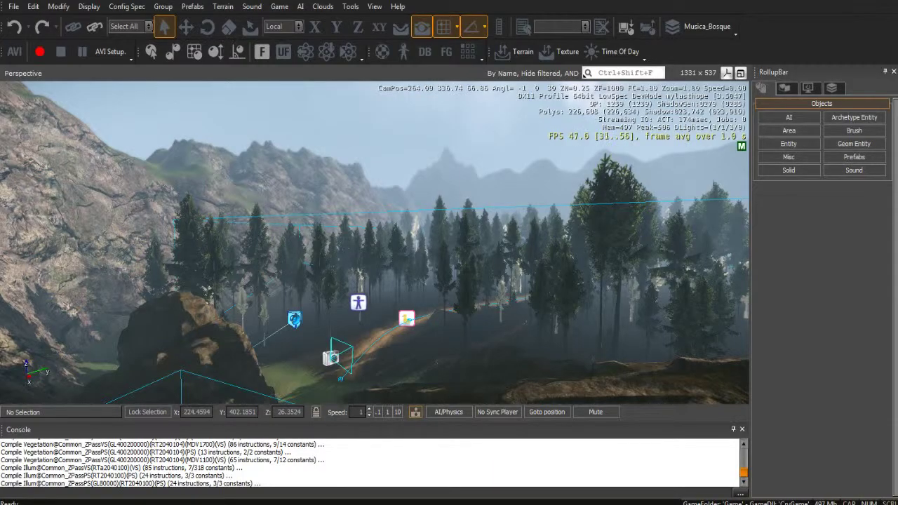
# Examine the forest path and the sandy, rock-lined shore with its trigger in the MyLastHope level
pyautogui.moveTo(375, 242); pyautogui.dragTo(484, 309, button='right')
pyautogui.press('w')
pyautogui.press('a')
pyautogui.moveTo(421, 281); pyautogui.dragTo(302, 273, button='right')
pyautogui.press('w')
pyautogui.press('w')
pyautogui.moveTo(351, 242); pyautogui.dragTo(544, 313, button='right')
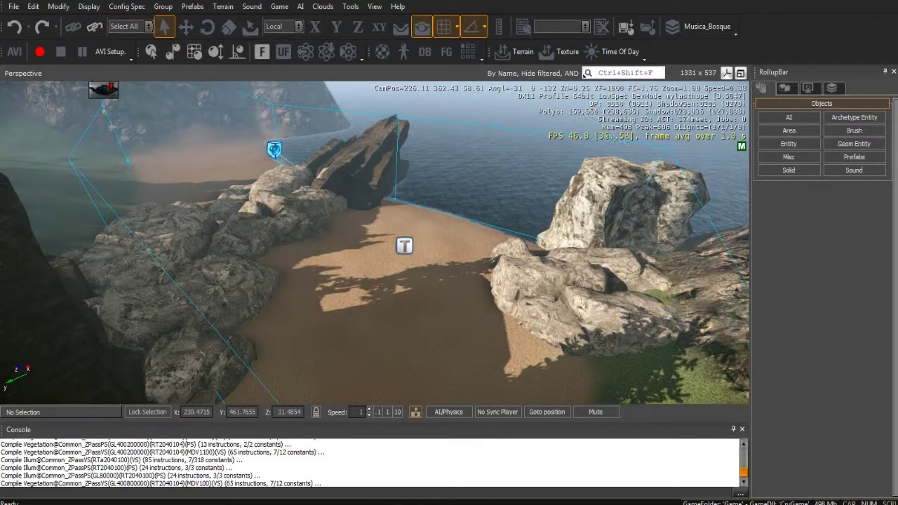
pyautogui.moveTo(421, 242); pyautogui.dragTo(449, 242, button='right')
pyautogui.press('w')
pyautogui.press('w')
pyautogui.moveTo(372, 259); pyautogui.dragTo(657, 190, button='right')
pyautogui.moveTo(372, 242); pyautogui.dragTo(309, 242, button='right')
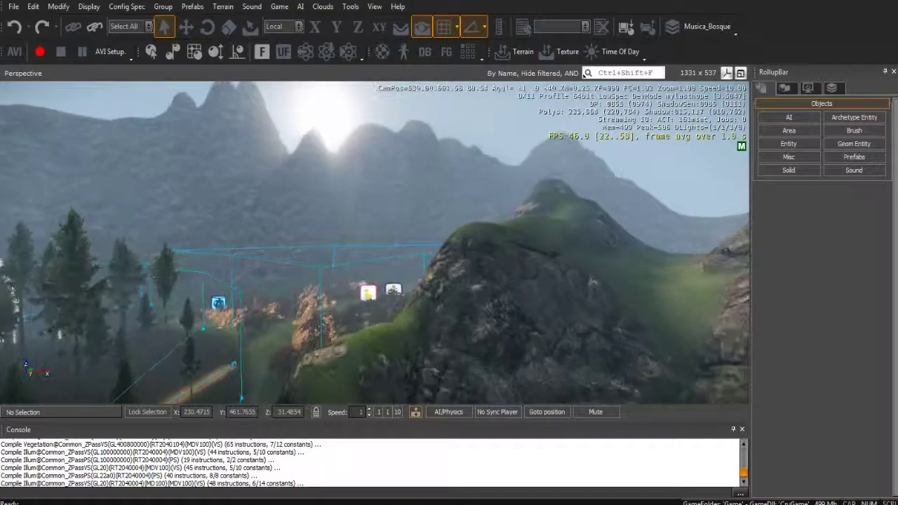
# Inspect SpawnPoint1 in the shrub-covered valley, clear the selection, and look back towards the forest and peaks
pyautogui.press('w')
pyautogui.moveTo(382, 298); pyautogui.dragTo(424, 362, button='right')
pyautogui.click(359, 287)
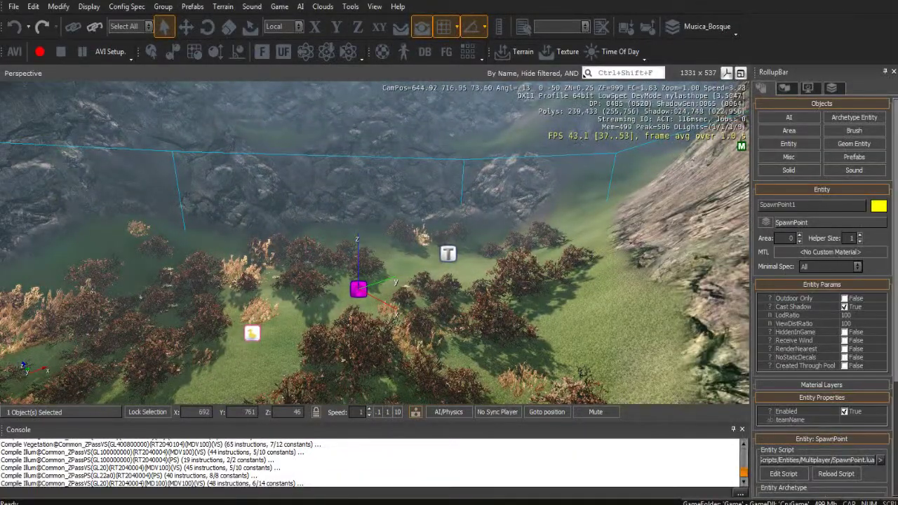
pyautogui.click(431, 280)
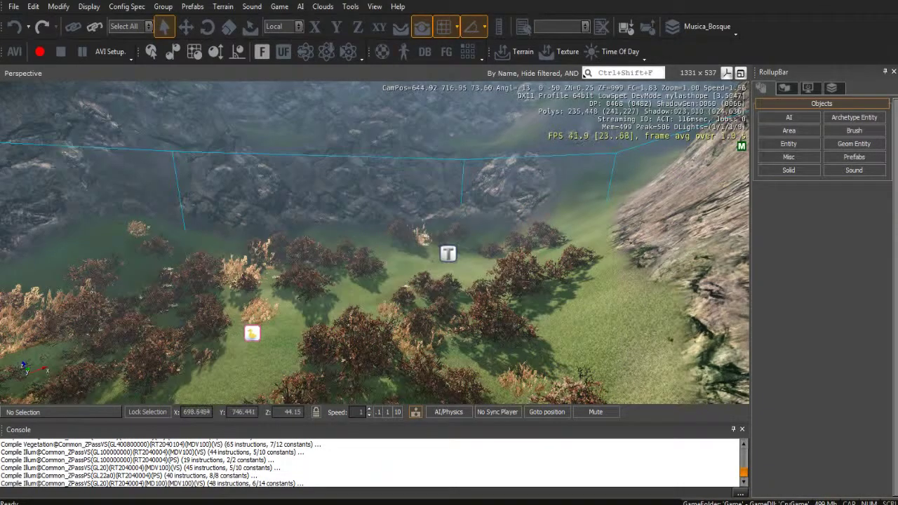
pyautogui.moveTo(425, 304); pyautogui.dragTo(302, 281, button='right')
pyautogui.press('w')
pyautogui.press('w')
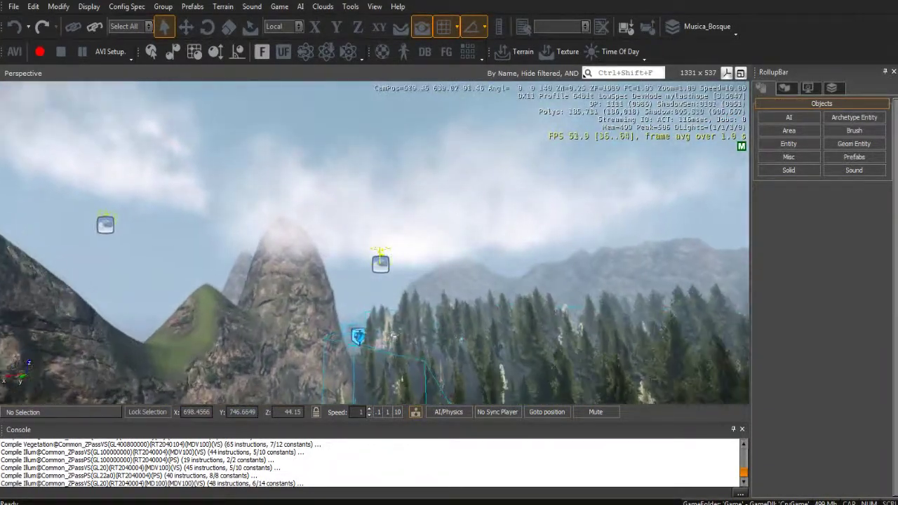
# Play-test the MyLastHope level from the sandy beach, walking inland between the rocks towards the grassy edge of the pine forest
pyautogui.press('w')
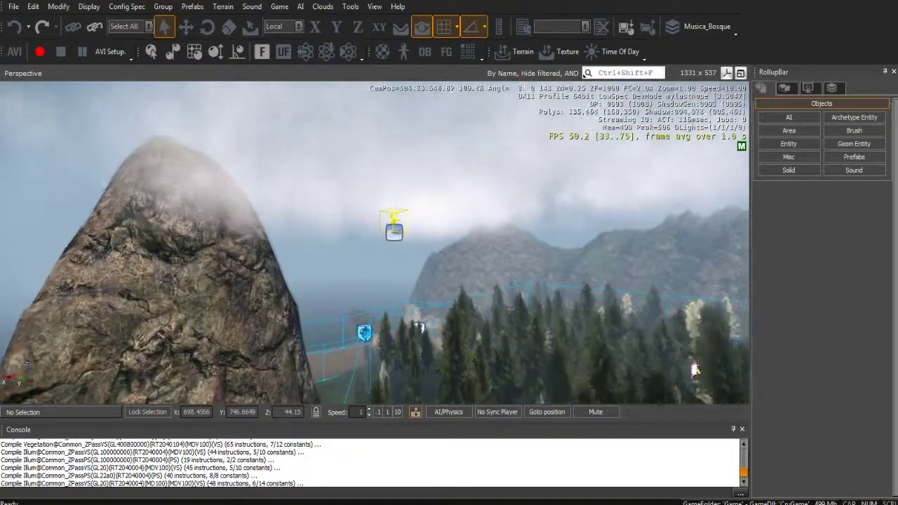
pyautogui.press('w')
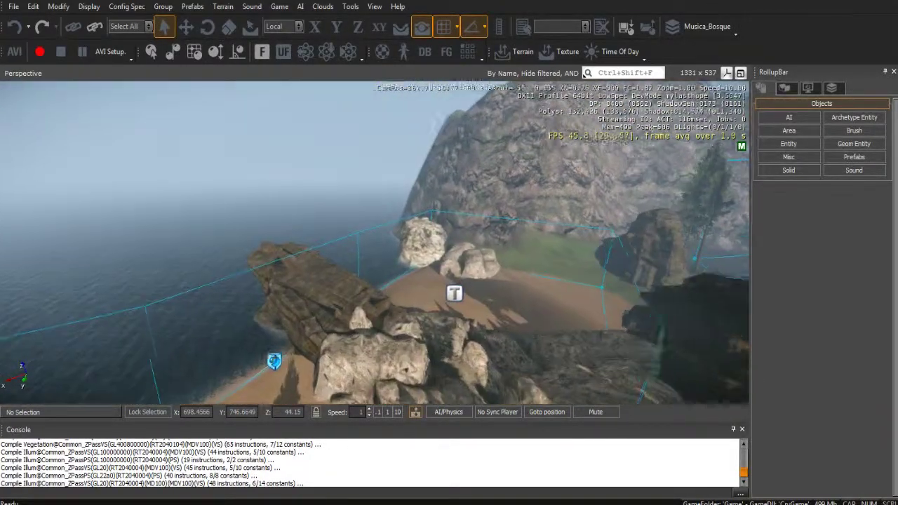
pyautogui.press('w')
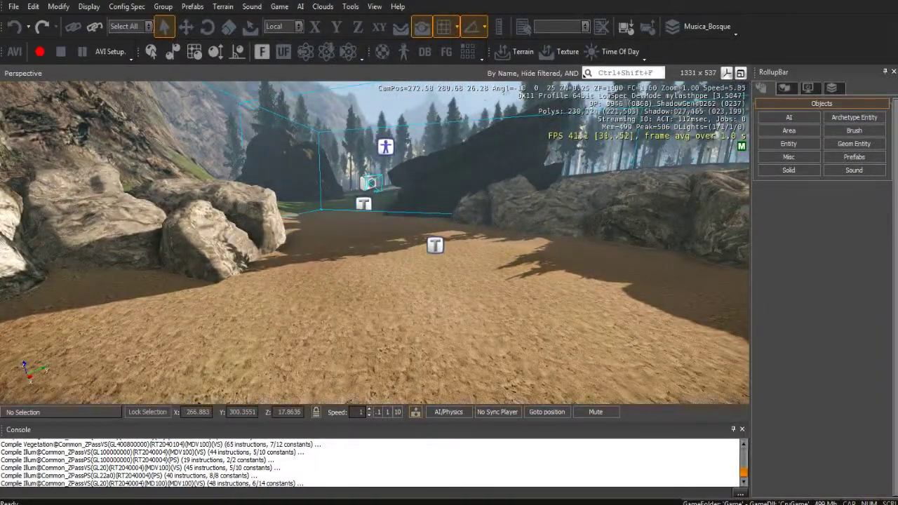
pyautogui.hotkey('ctrl', 'g')
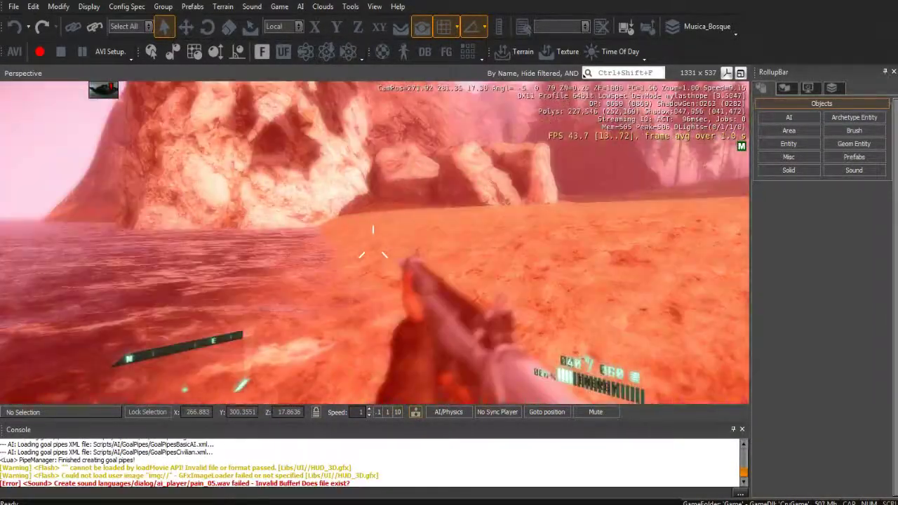
pyautogui.press('w')
pyautogui.press('w')
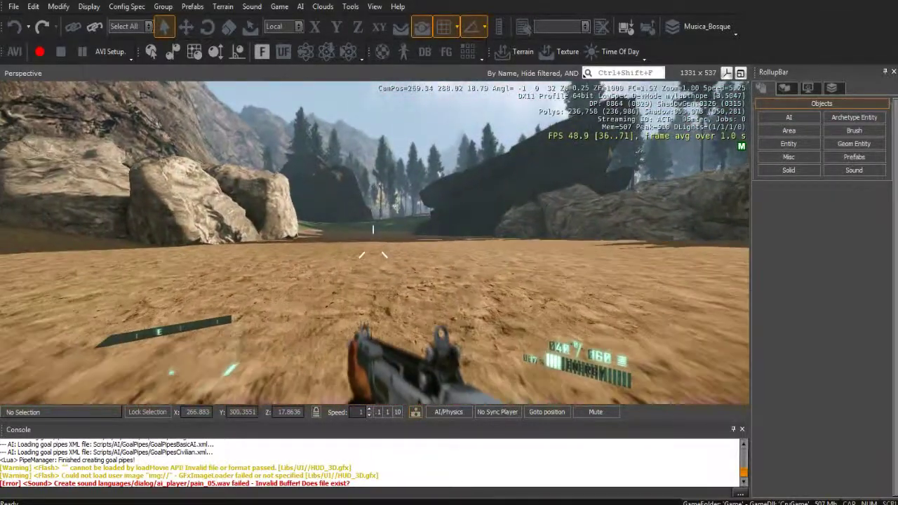
pyautogui.press('w')
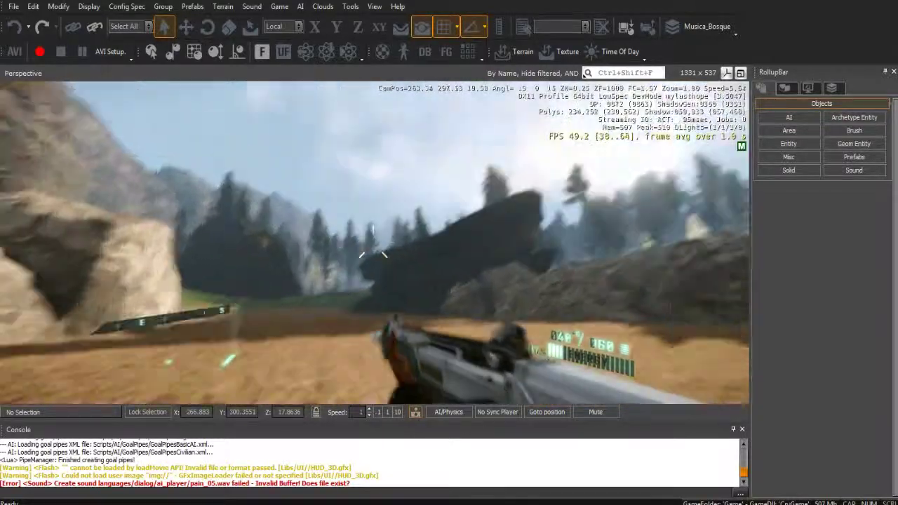
pyautogui.press('w')
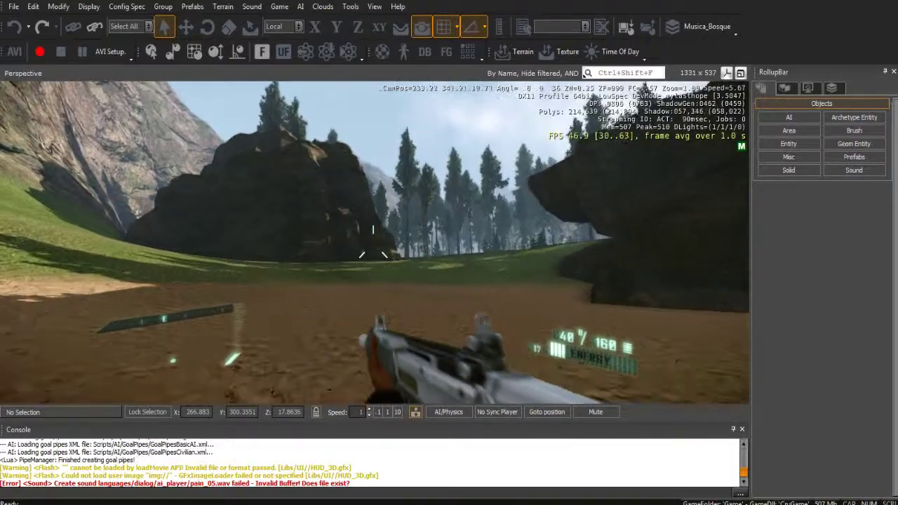
pyautogui.press('w')
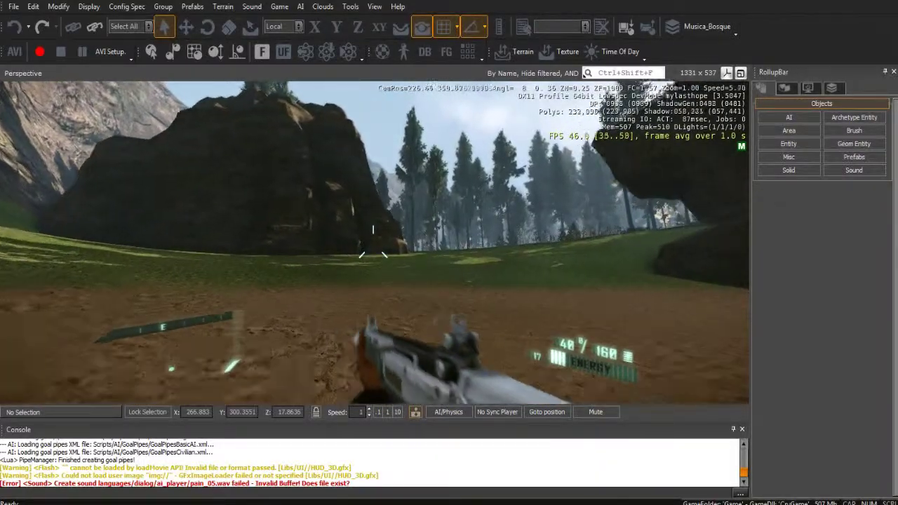
pyautogui.moveTo(372, 242)
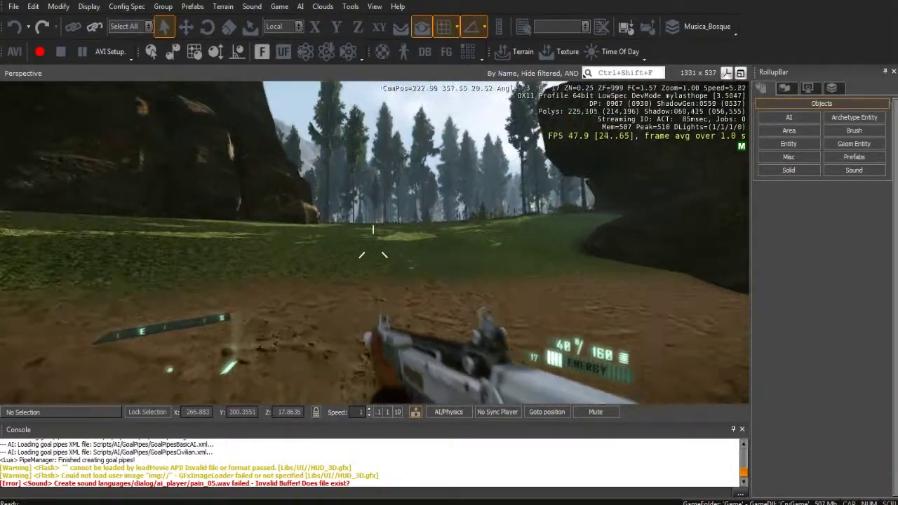
# Walk across the grass and along the dirt path through the pine forest in game mode, and return to editing
pyautogui.press('w')
pyautogui.press('w')
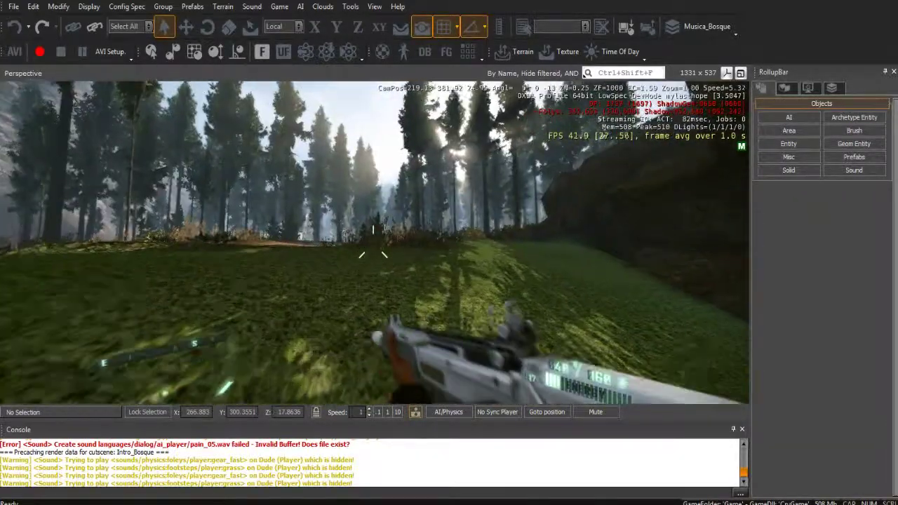
pyautogui.press('w')
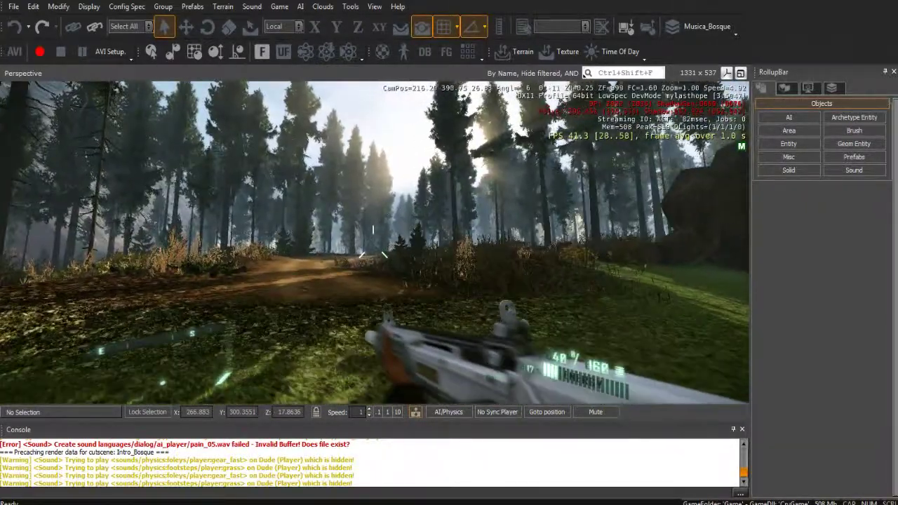
pyautogui.press('w')
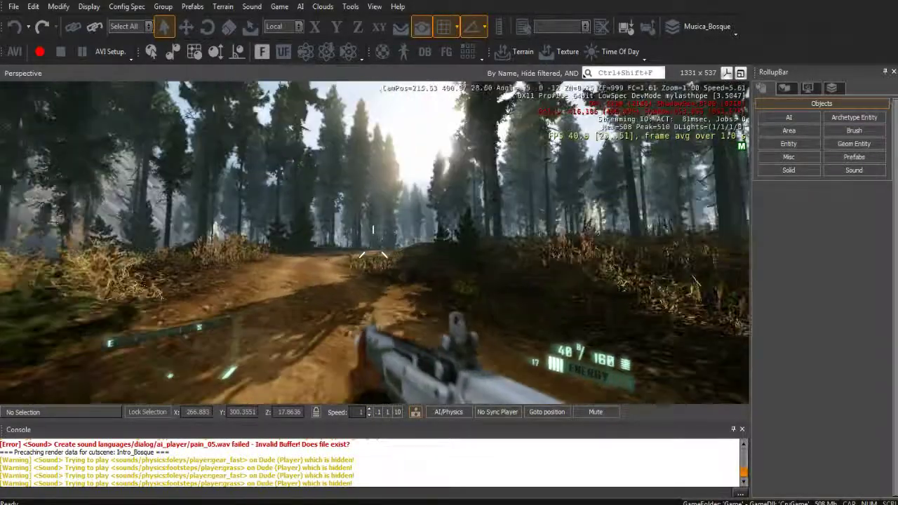
pyautogui.press('w')
pyautogui.press('w')
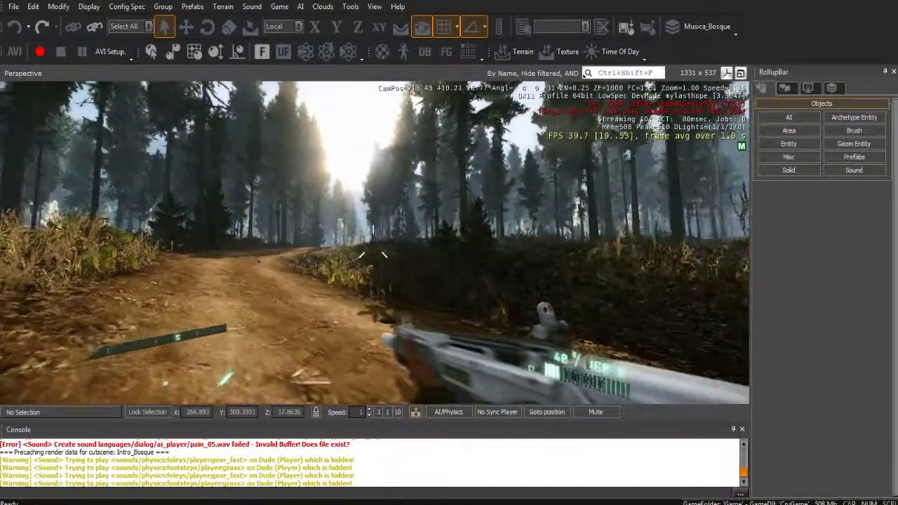
pyautogui.press('w')
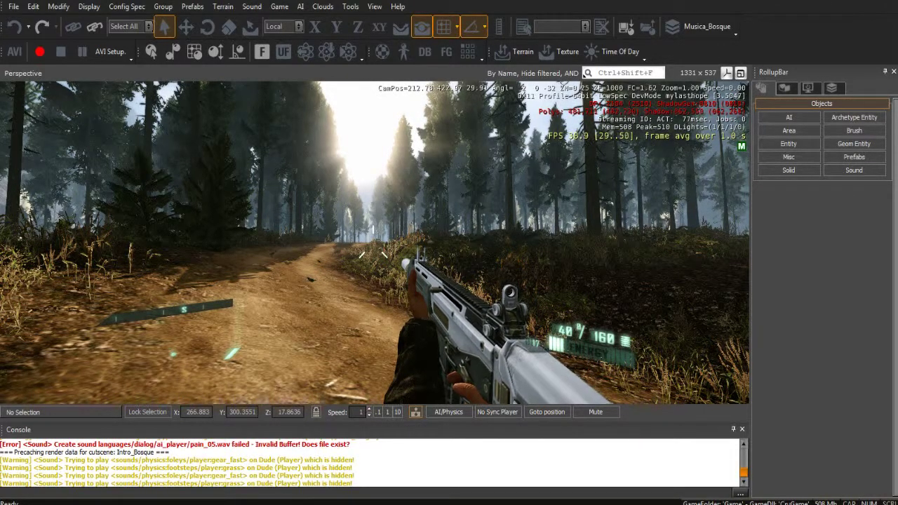
pyautogui.press('w')
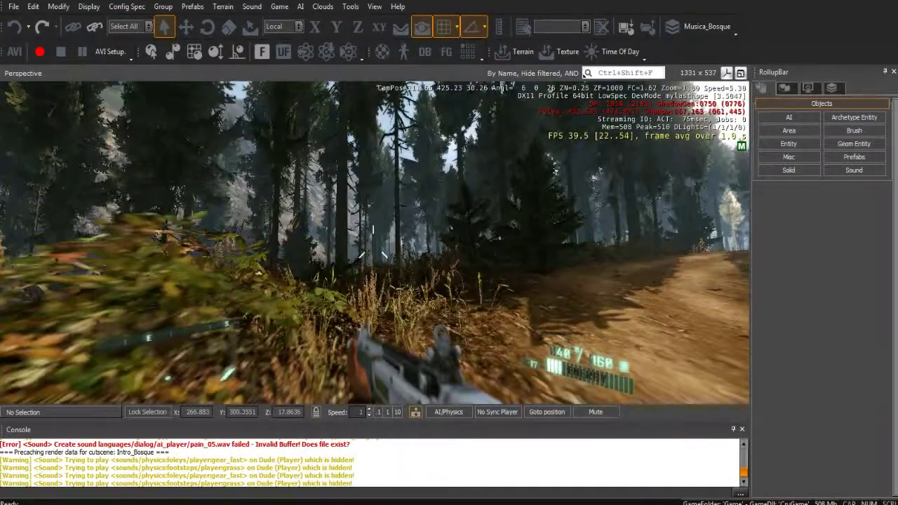
pyautogui.press('w')
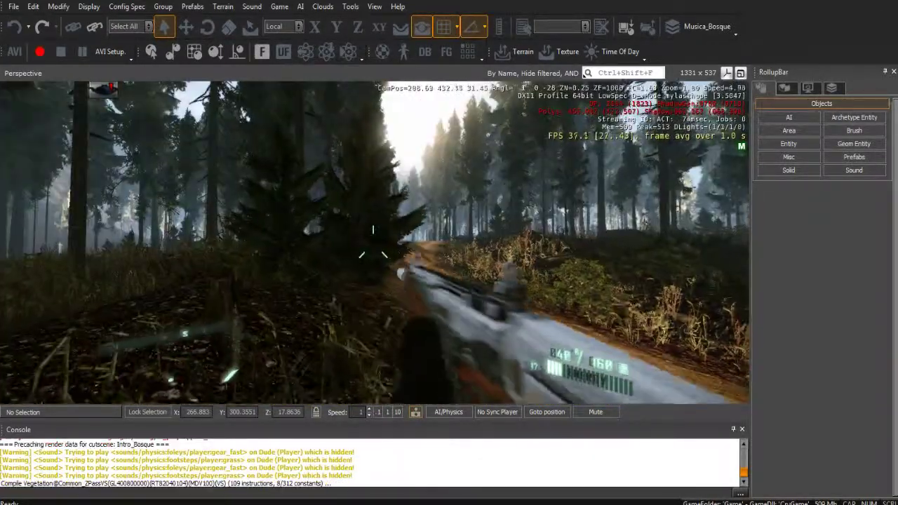
pyautogui.press('Escape')
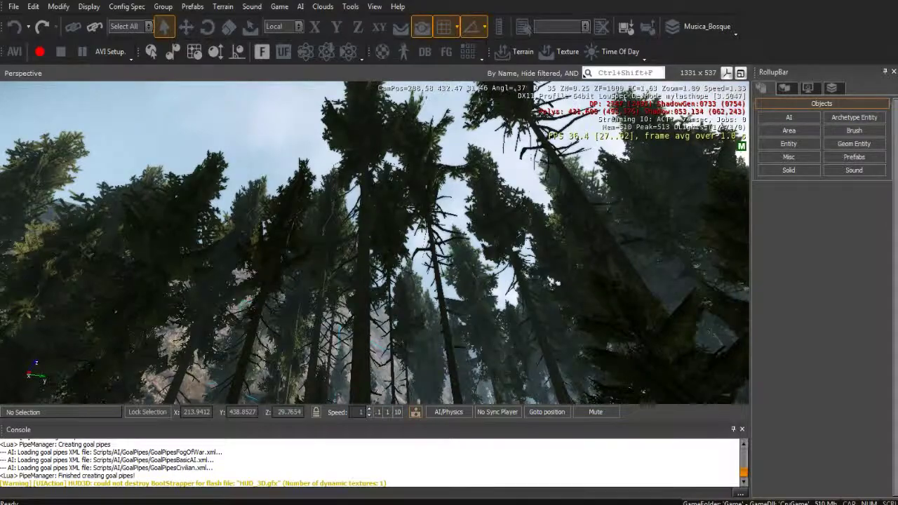
# Inspect the flow graph of the beach's Trigger_bienvenida entity and close it
pyautogui.press('w')
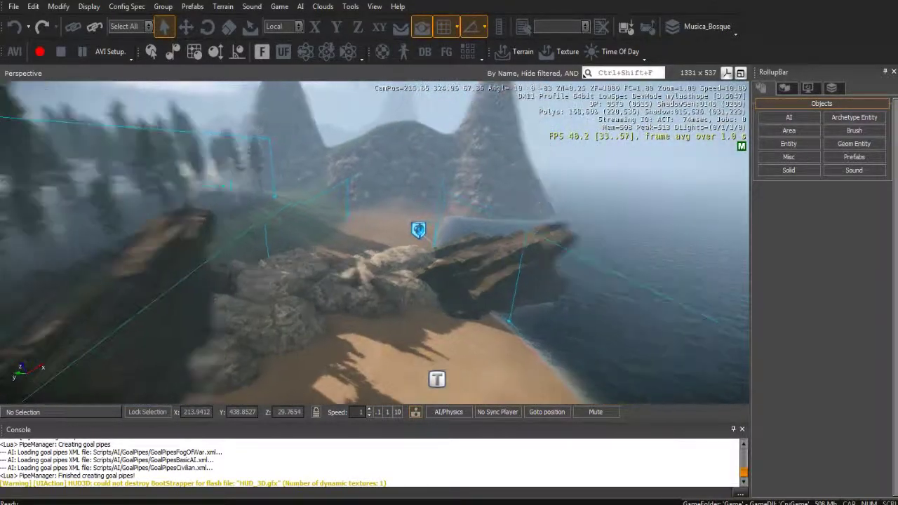
pyautogui.press('s')
pyautogui.rightClick(417, 261)
pyautogui.moveTo(445, 267)
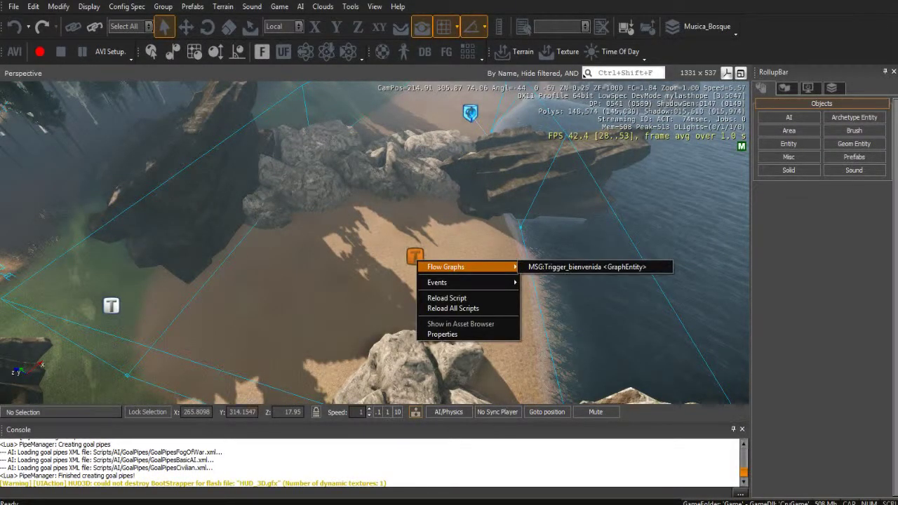
pyautogui.click(586, 267)
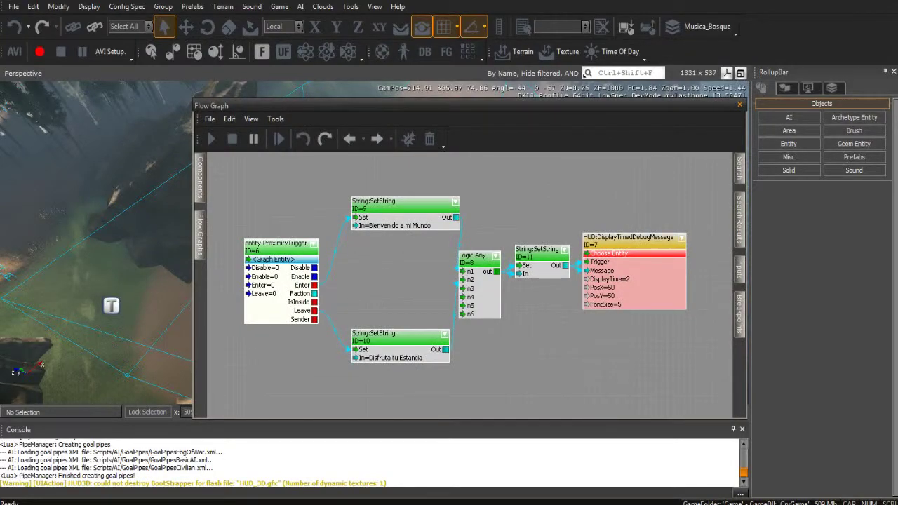
pyautogui.click(741, 104)
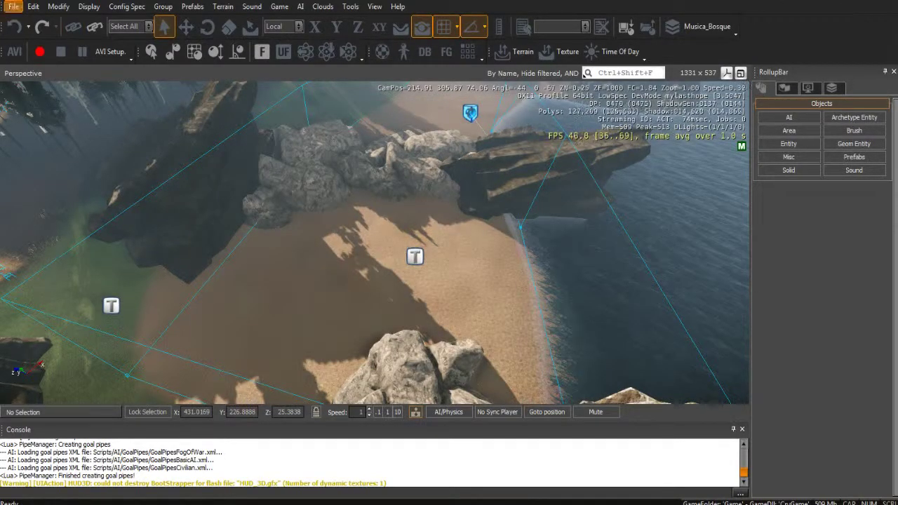
# Open the SSS_LV1 level without saving the changes to MyLastHope
pyautogui.click(14, 6)
pyautogui.click(31, 34)
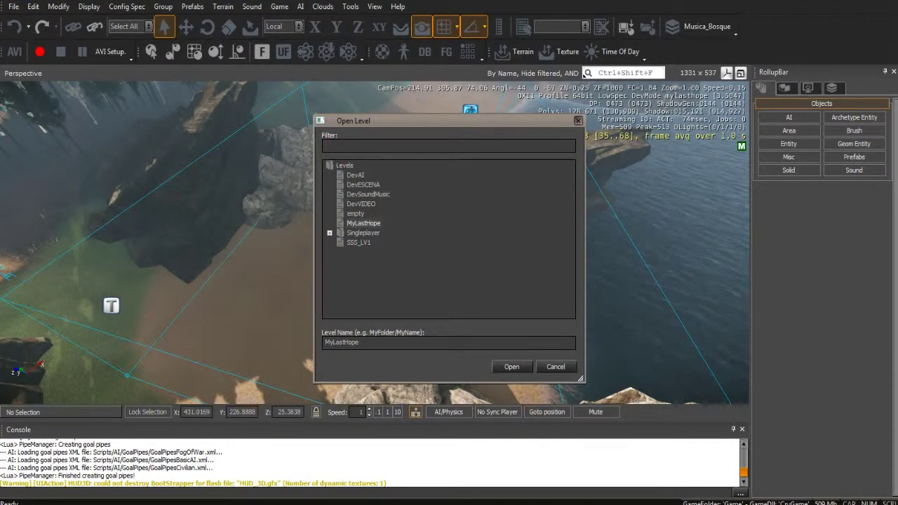
pyautogui.click(359, 243)
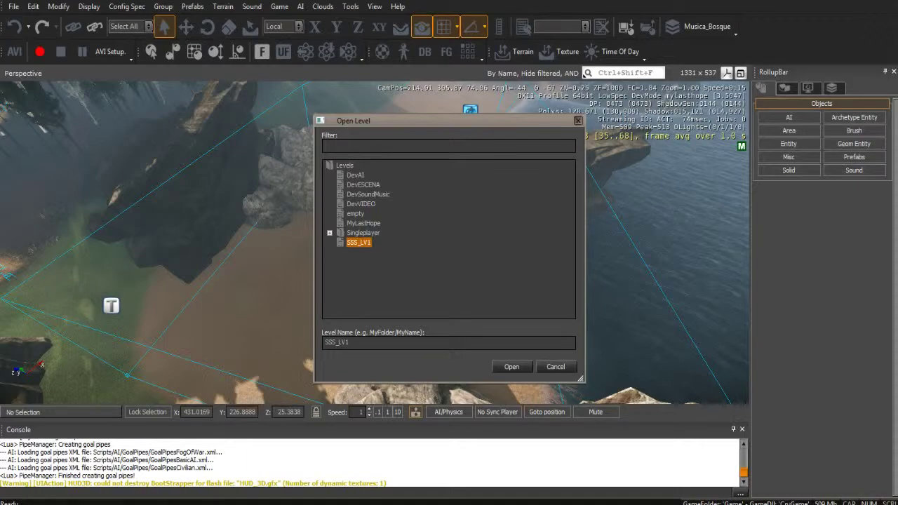
pyautogui.click(512, 366)
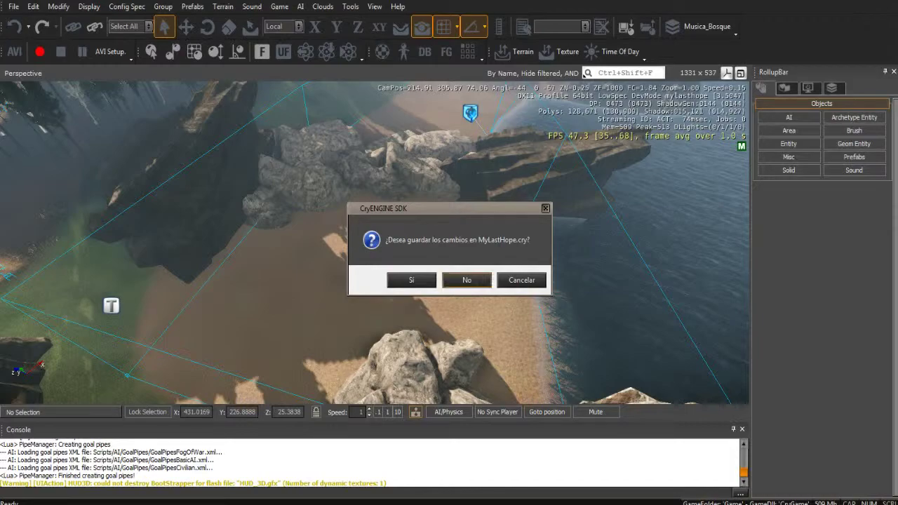
pyautogui.click(467, 280)
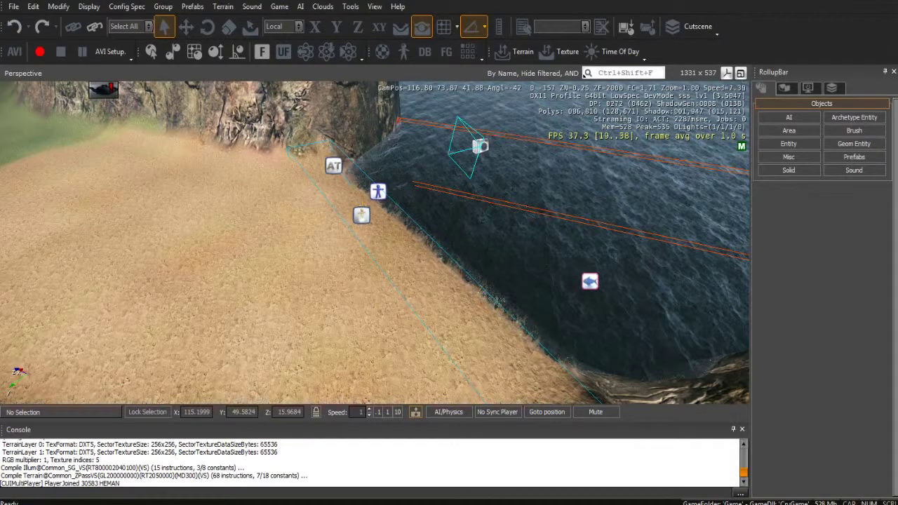
# Survey the SSS_LV1 level from the beach and sea cliffs to the fenced camp of stone buildings
pyautogui.press('w')
pyautogui.moveTo(386, 253); pyautogui.dragTo(84, 123, button='right')
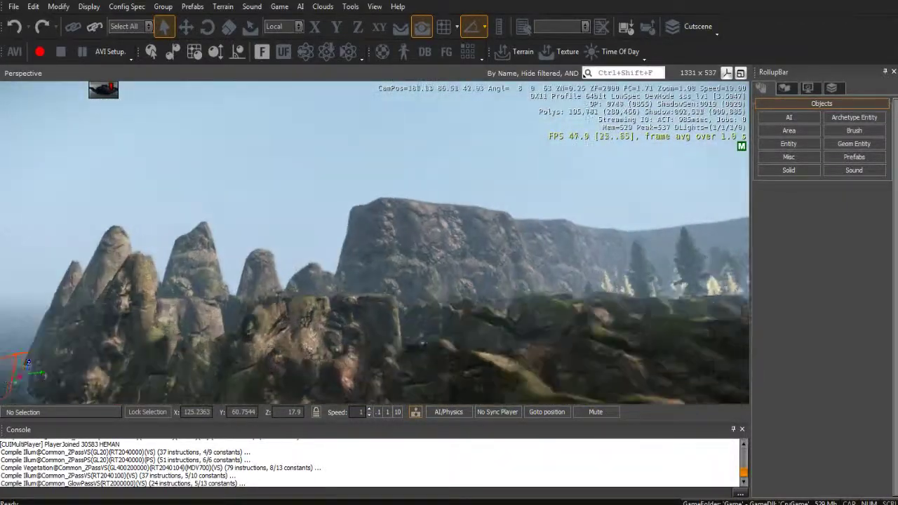
pyautogui.press('w')
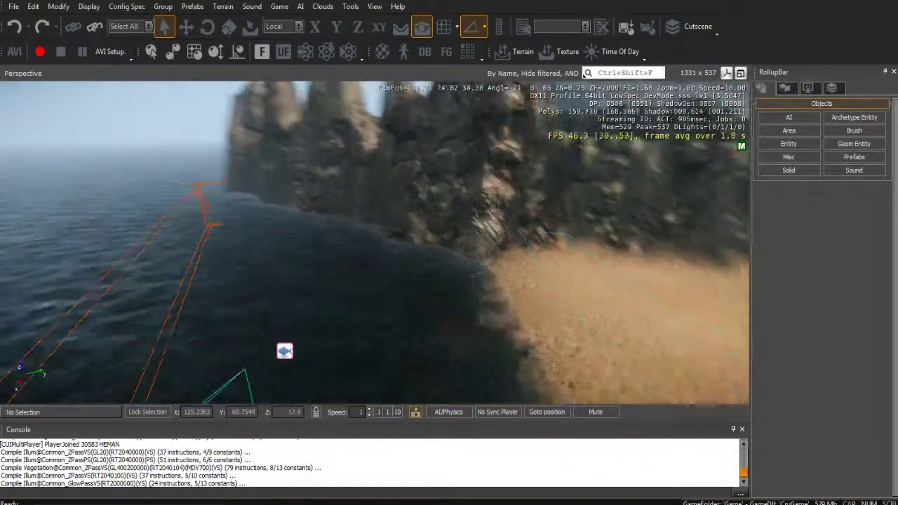
pyautogui.moveTo(379, 242); pyautogui.dragTo(589, 193, button='right')
pyautogui.press('w')
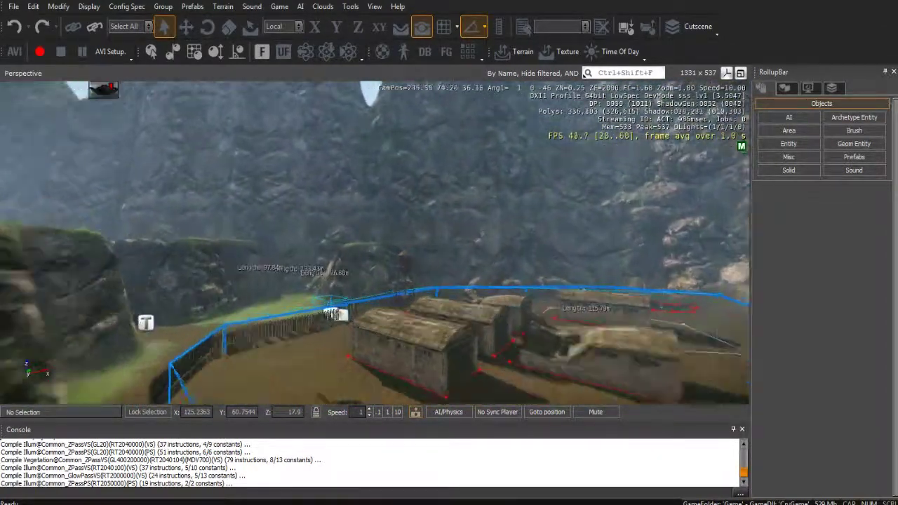
# Examine the canyon and pine forest in SSS_LV1 up to the Check Area3 trigger beside the dirt path
pyautogui.moveTo(379, 242); pyautogui.dragTo(232, 217, button='right')
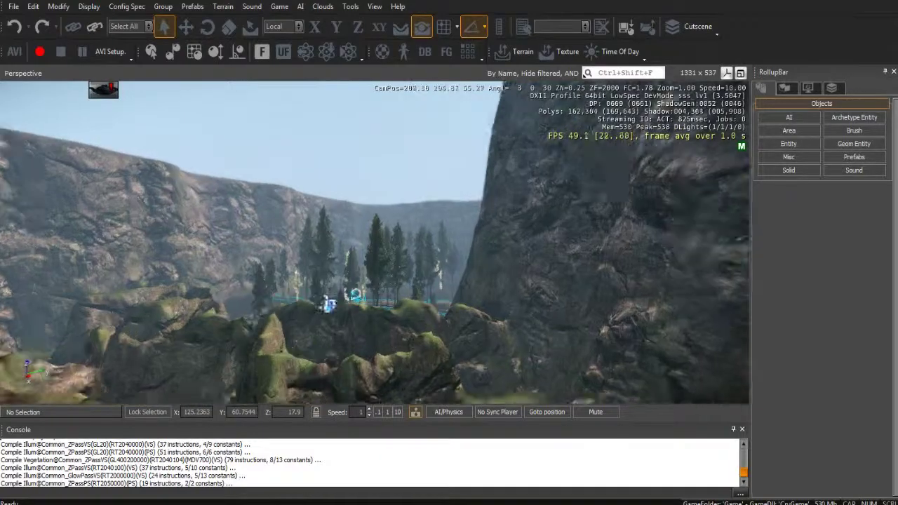
pyautogui.press('w')
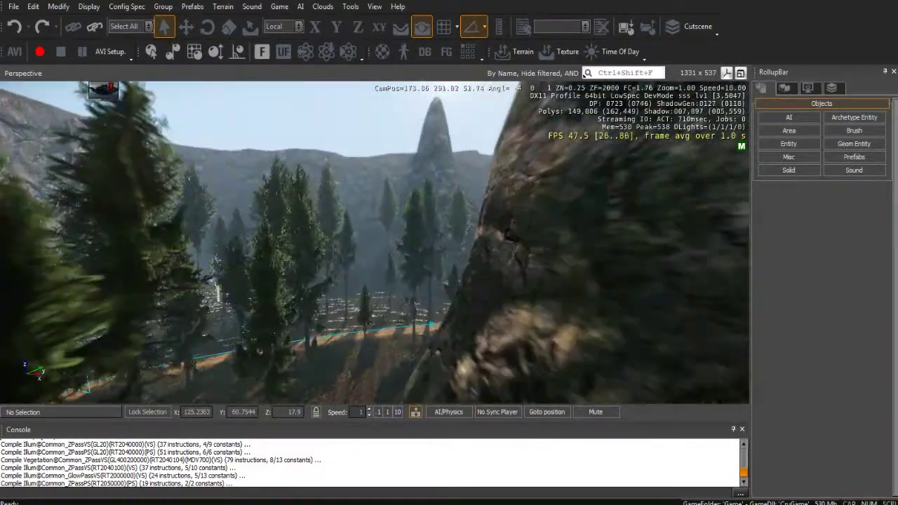
pyautogui.press('w')
pyautogui.press('w')
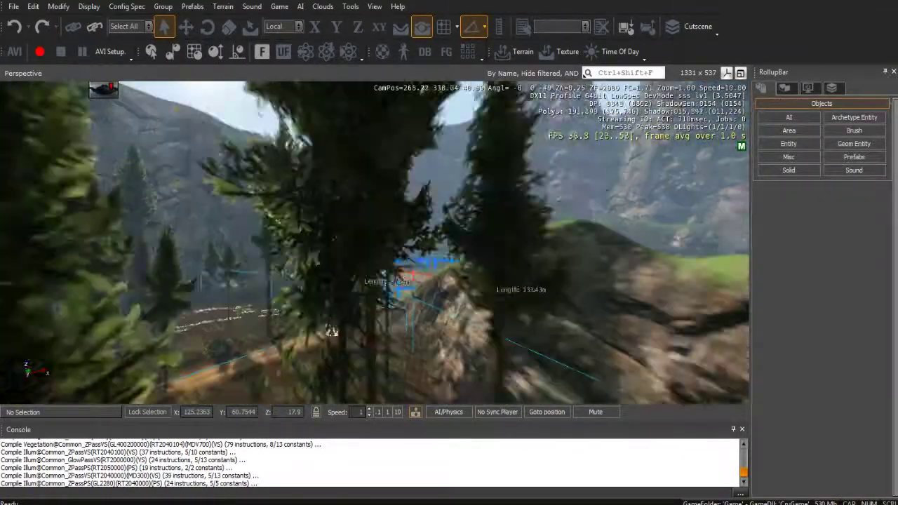
pyautogui.press('d')
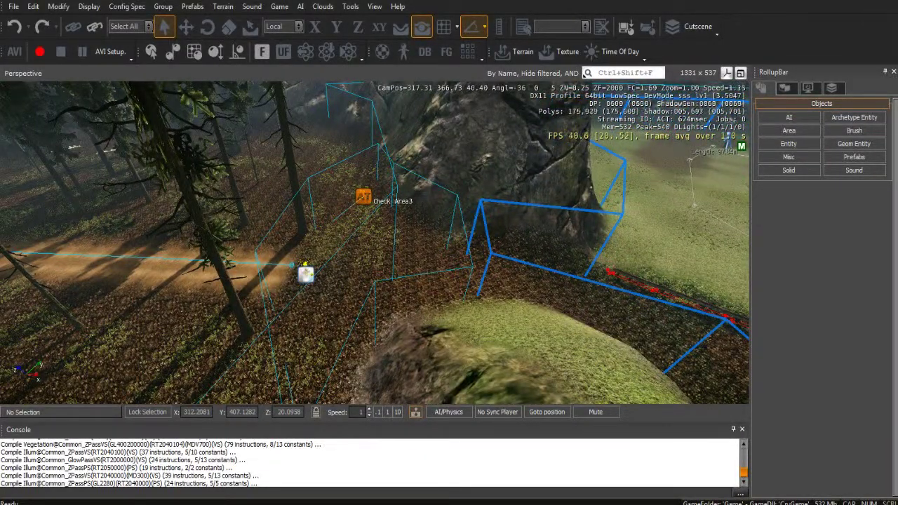
# Return over the forest and cliffs to the fenced camp and examine the CHECKPOINT1 area beside its fence
pyautogui.press('w')
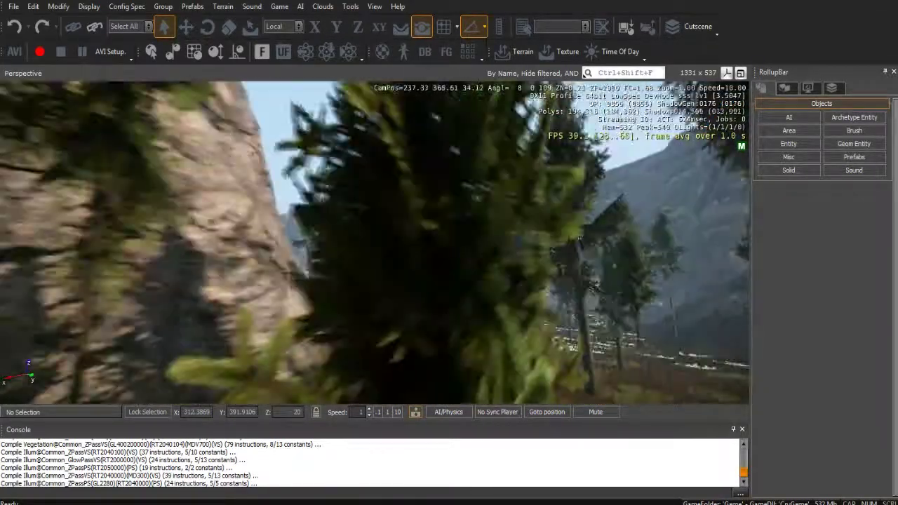
pyautogui.press('w')
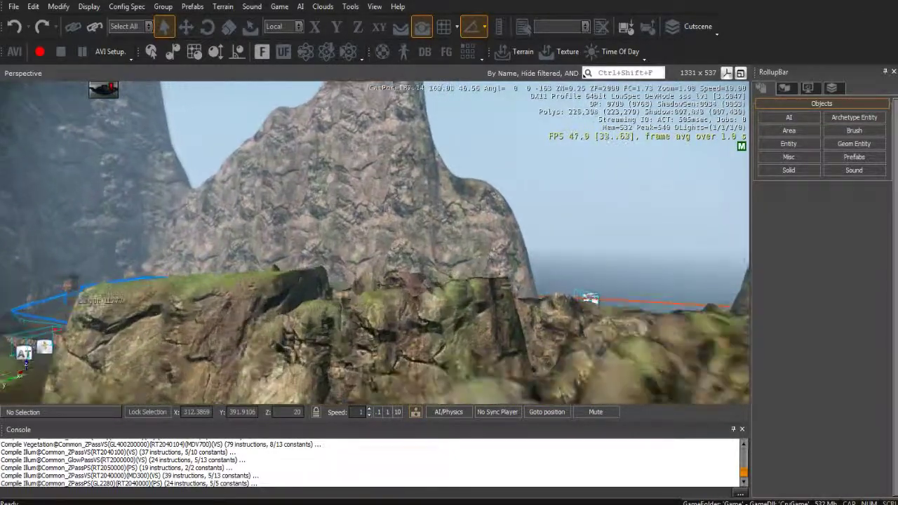
pyautogui.press('w')
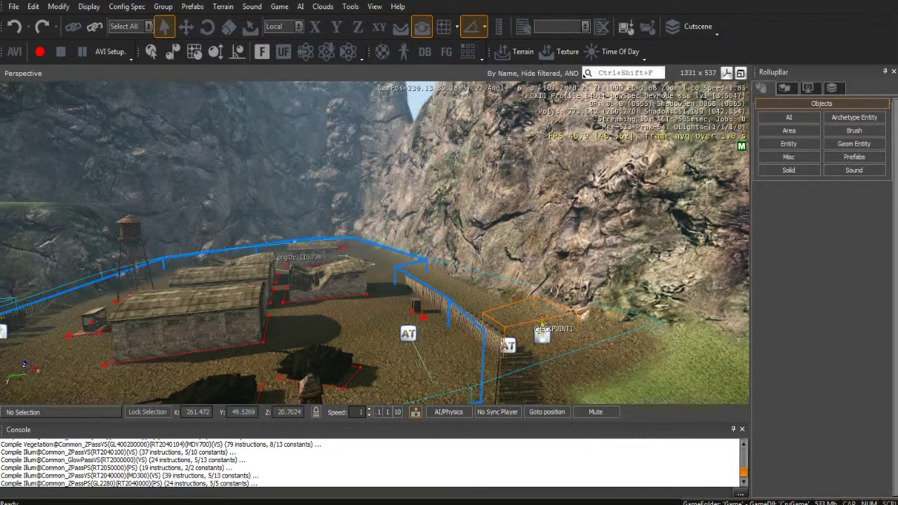
# Open the Checkpoint1:Check_Area1 flow graph from the area trigger beside the fenced camp and examine its restart, save and respawn node groups
pyautogui.moveTo(472, 275); pyautogui.dragTo(172, 397, button='right')
pyautogui.press('s')
pyautogui.press('d')
pyautogui.press('s')
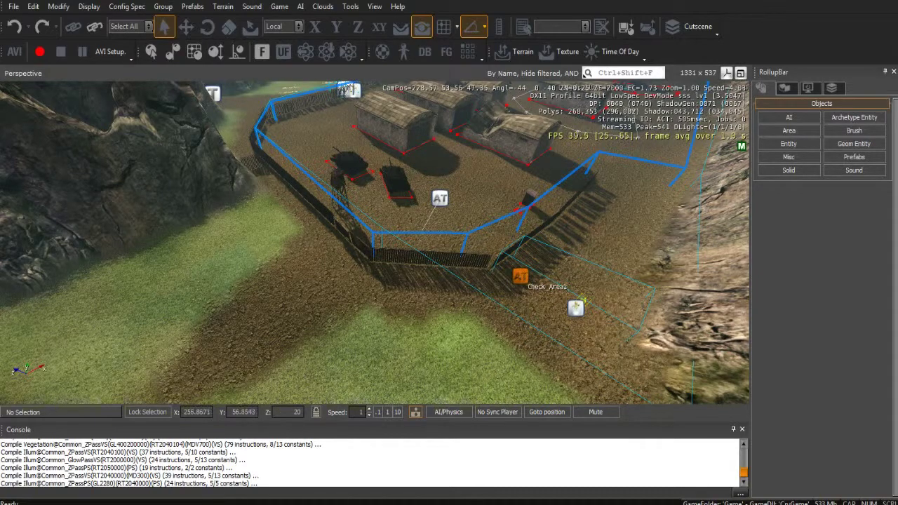
pyautogui.rightClick(523, 284)
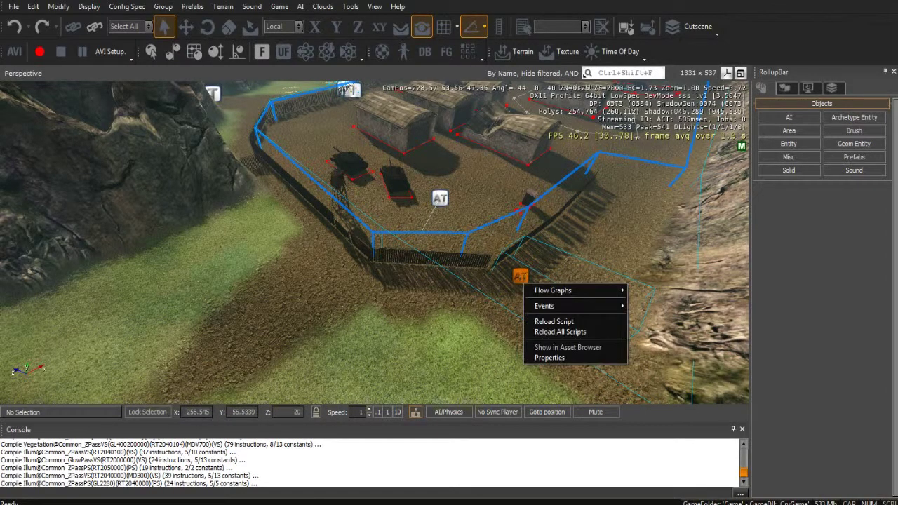
pyautogui.moveTo(562, 291)
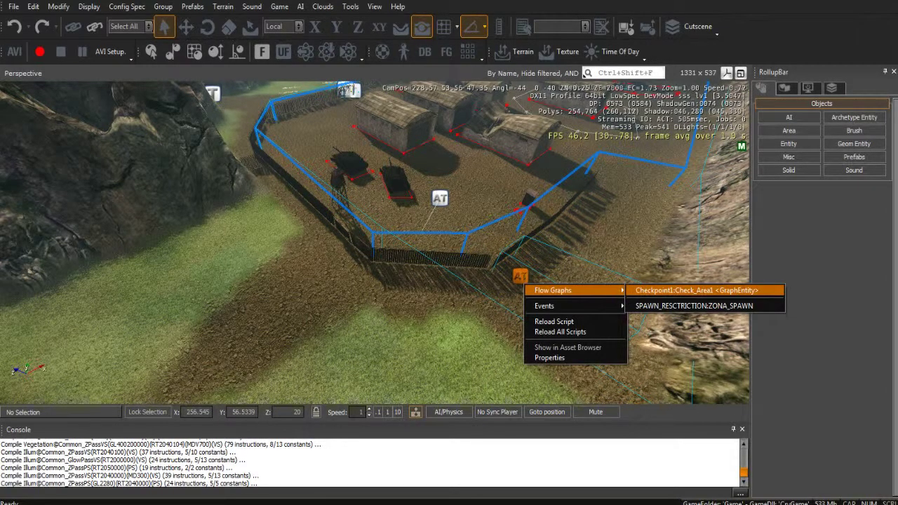
pyautogui.click(697, 290)
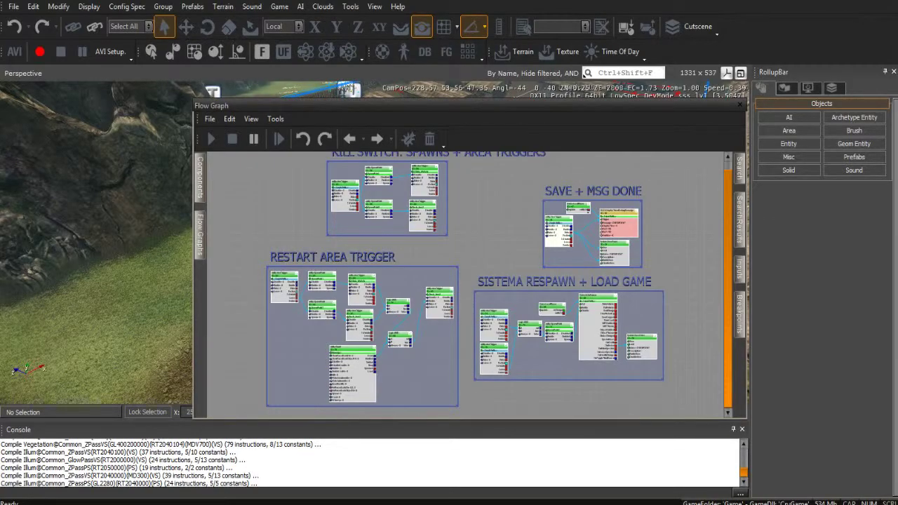
pyautogui.moveTo(463, 281); pyautogui.dragTo(463, 291, button='right')
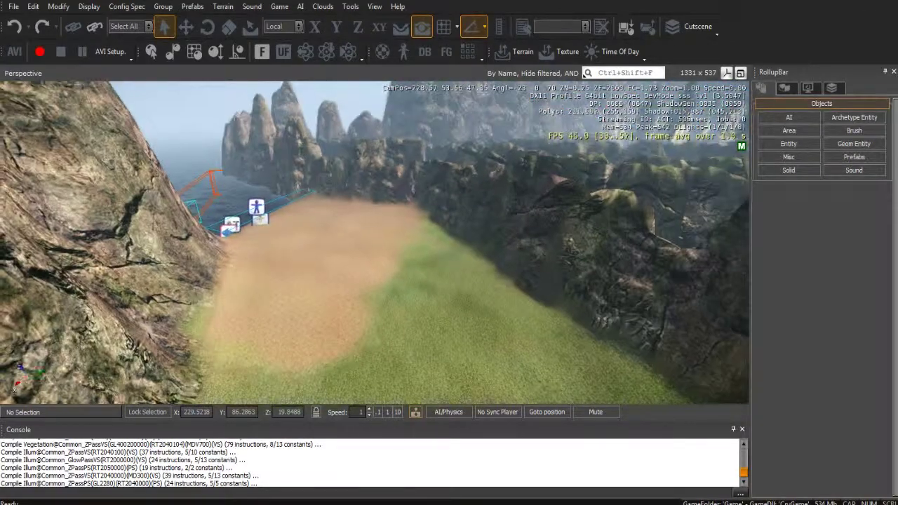
# Survey SSS_LV1 from the beach spawn and camera through the pine forest to the second camp with broken walls and AI patrol paths
pyautogui.press('w')
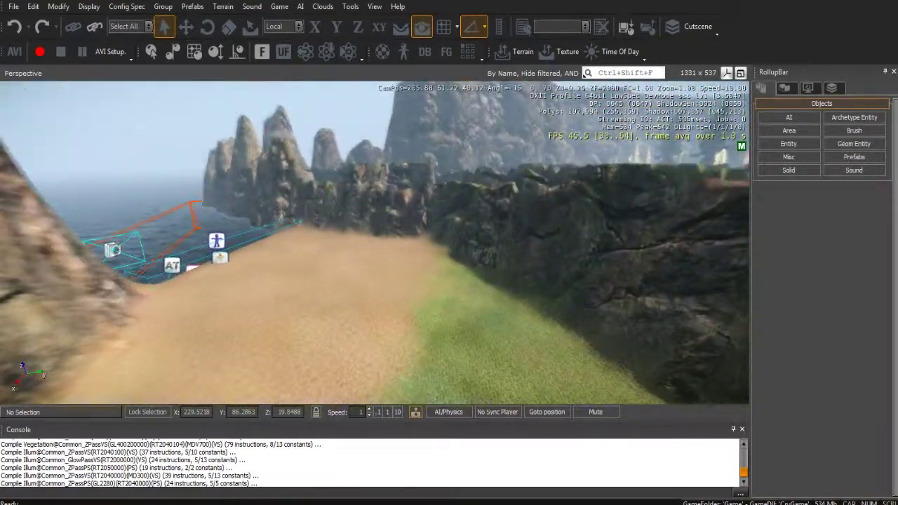
pyautogui.press('s')
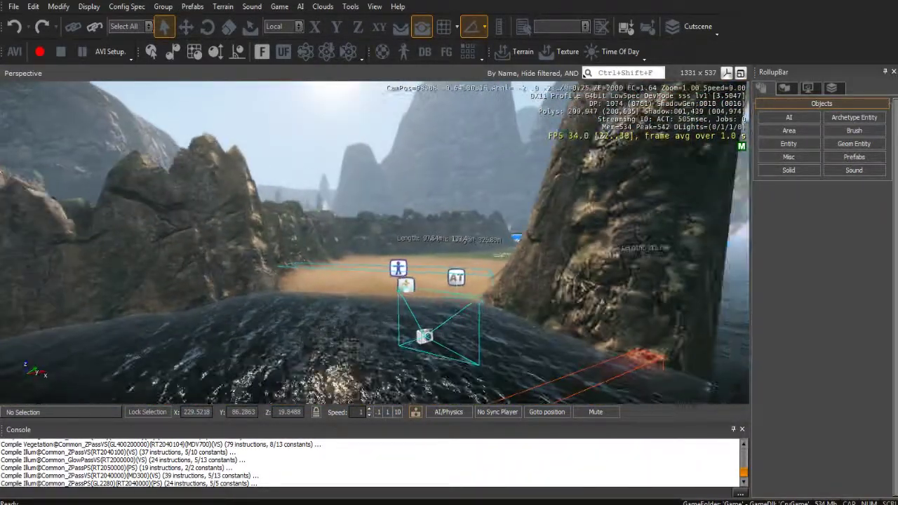
pyautogui.press('w')
pyautogui.press('w')
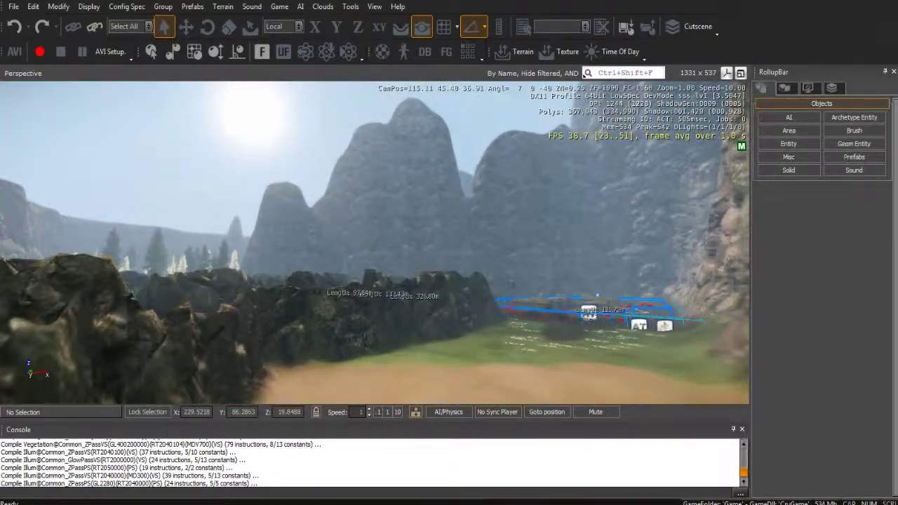
pyautogui.press('w')
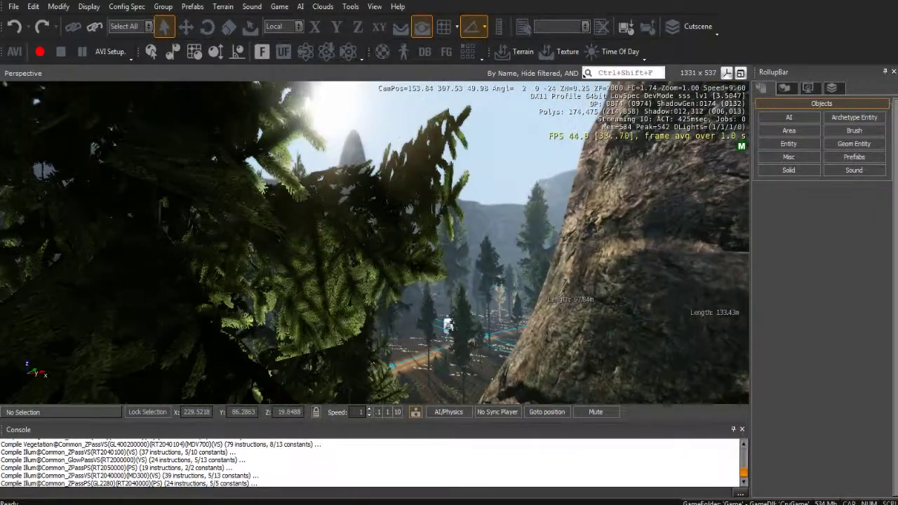
pyautogui.press('w')
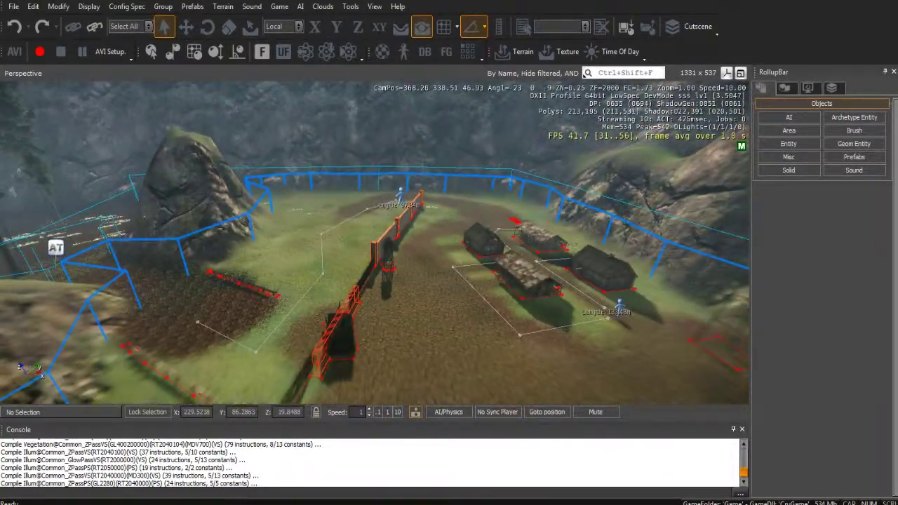
pyautogui.press('w')
pyautogui.press('d')
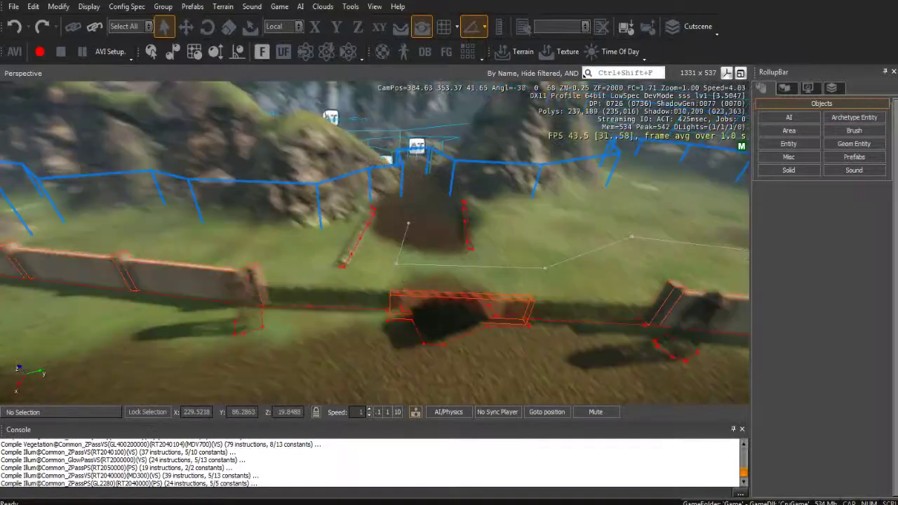
# Return along the forest's dirt path and over the rocky cliffs to examine the narrow grassy canyon
pyautogui.press('w')
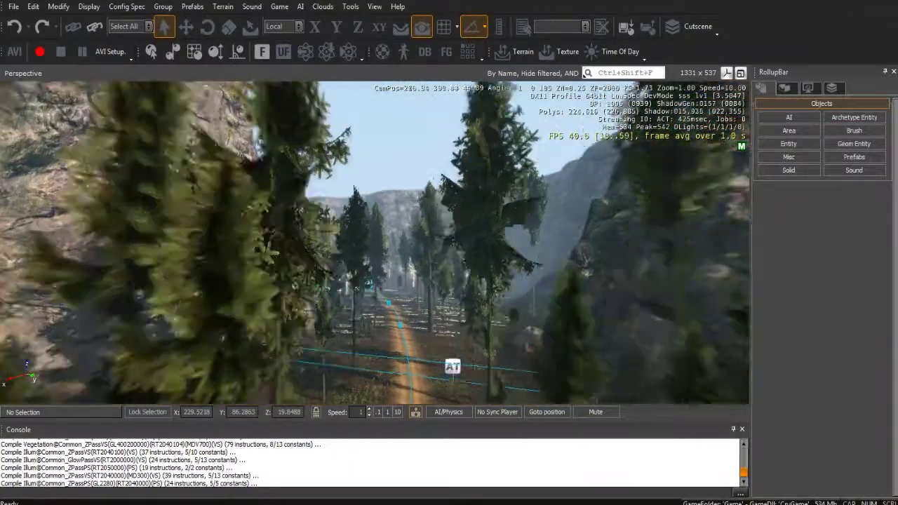
pyautogui.press('w')
pyautogui.press('w')
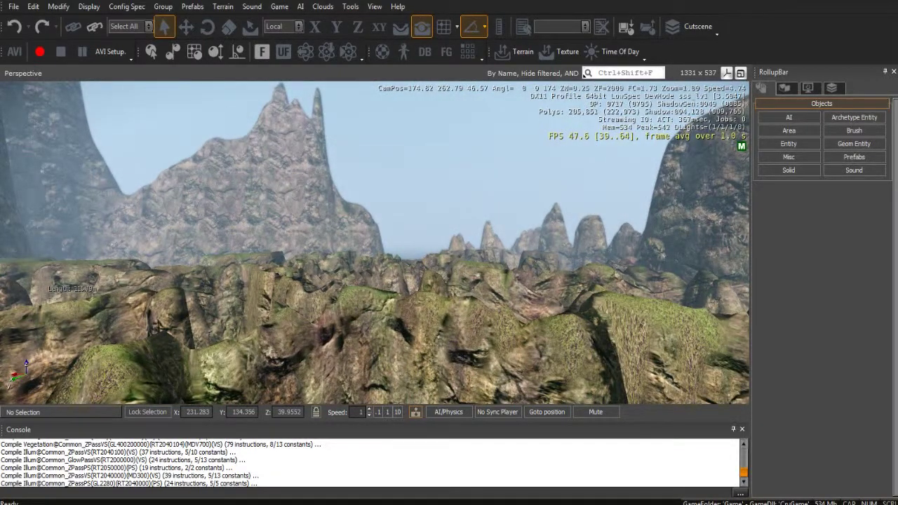
pyautogui.press('w')
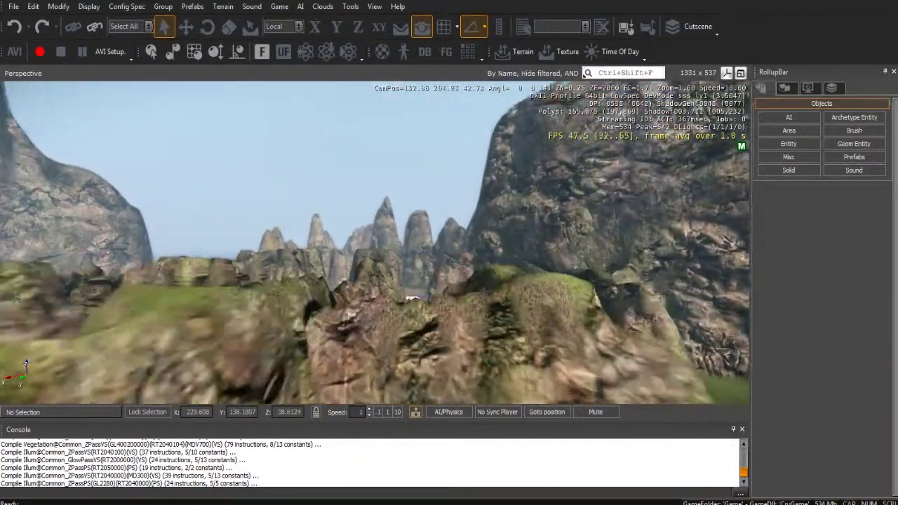
pyautogui.press('w')
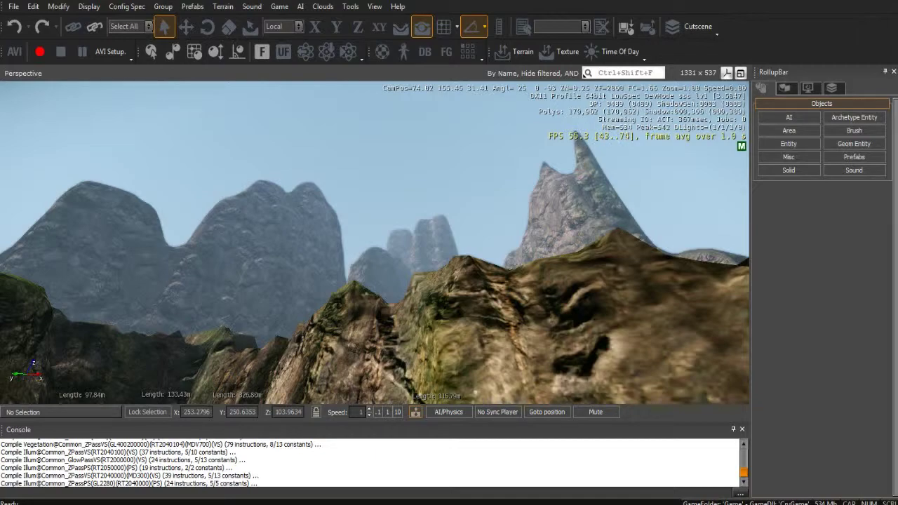
pyautogui.moveTo(148, 306); pyautogui.dragTo(646, 389, button='right')
pyautogui.moveTo(281, 246); pyautogui.dragTo(642, 246, button='right')
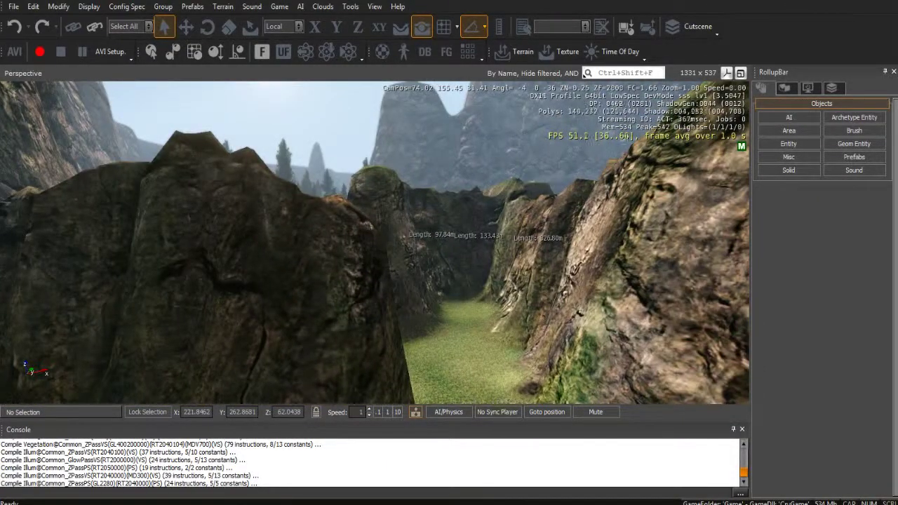